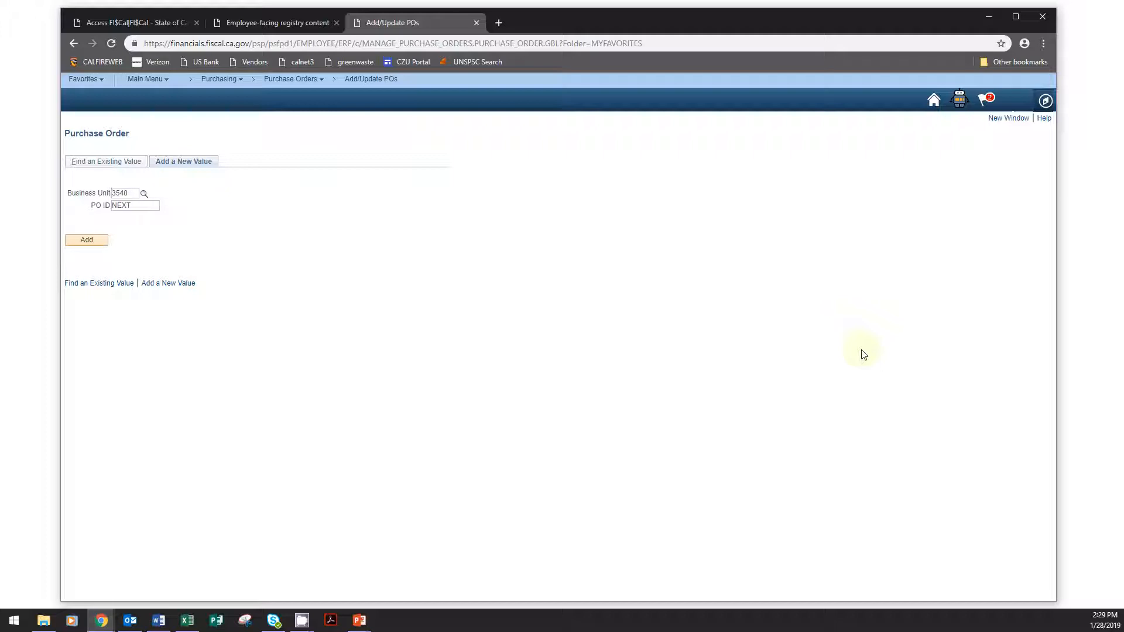
# - Find the existing purchase order in business unit 3540 by its PO ID and open it
pyautogui.click(100, 167)
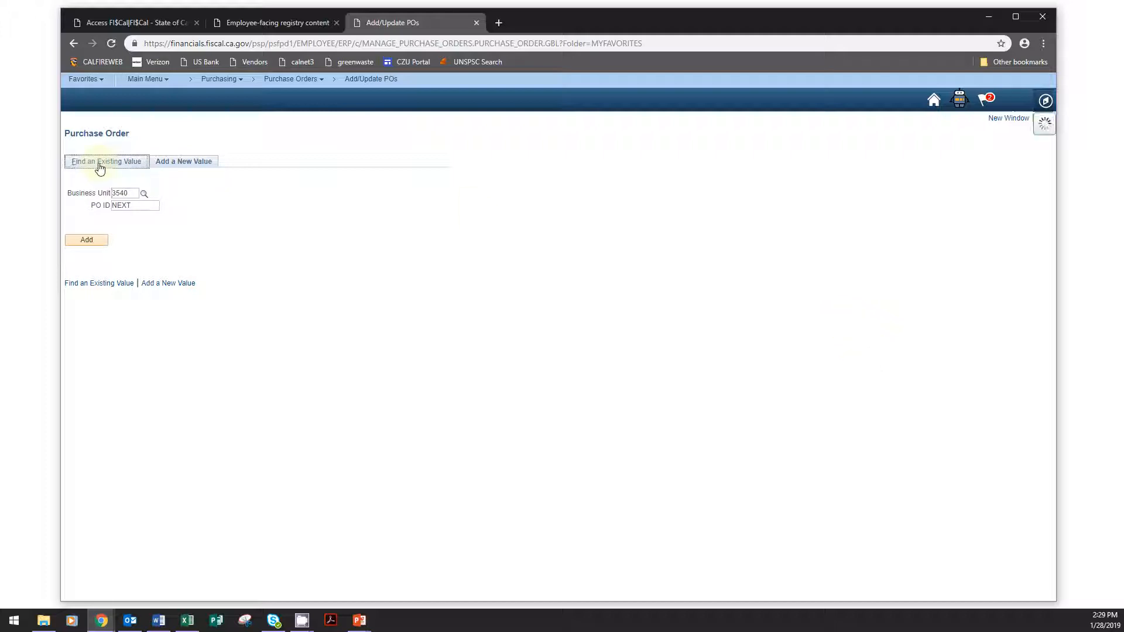
pyautogui.click(225, 229)
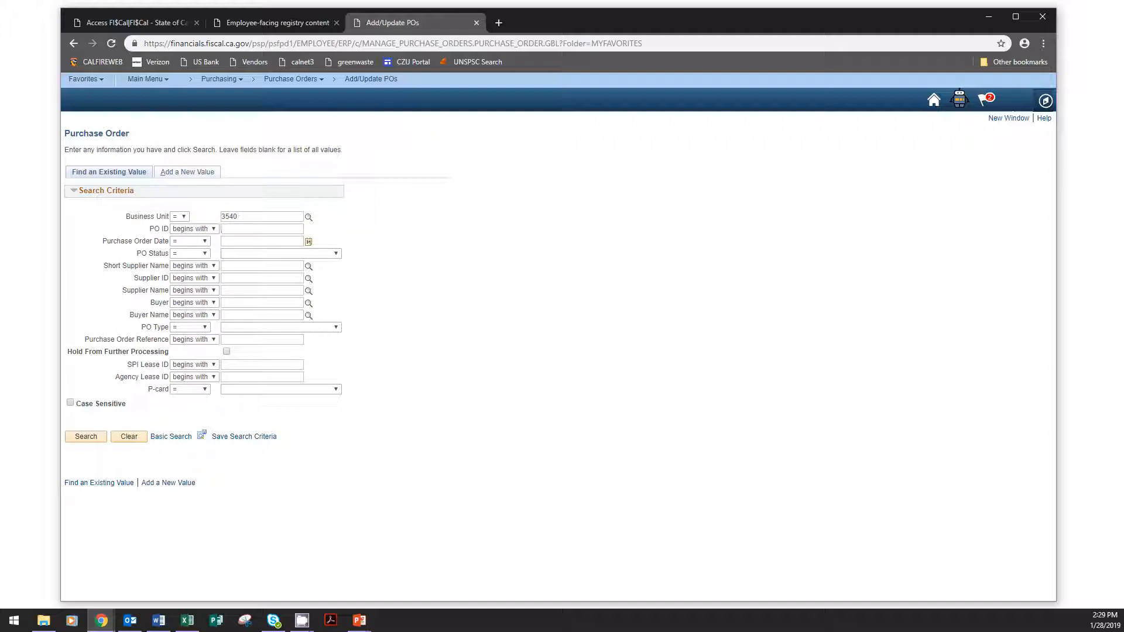
pyautogui.hotkey('alt', 'Tab')
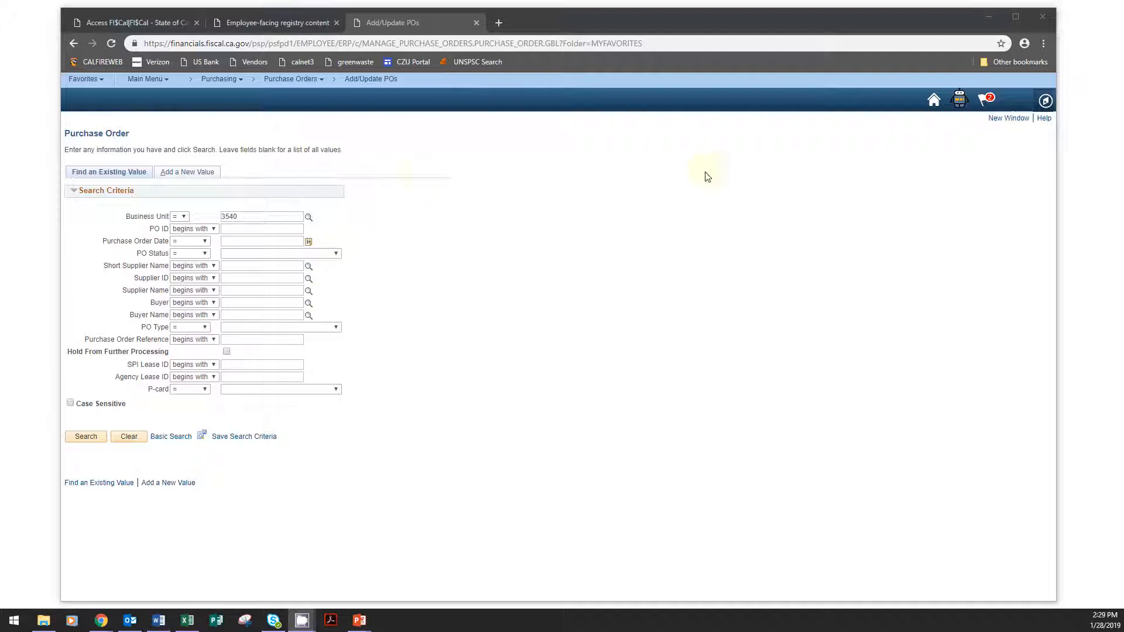
pyautogui.click(242, 230)
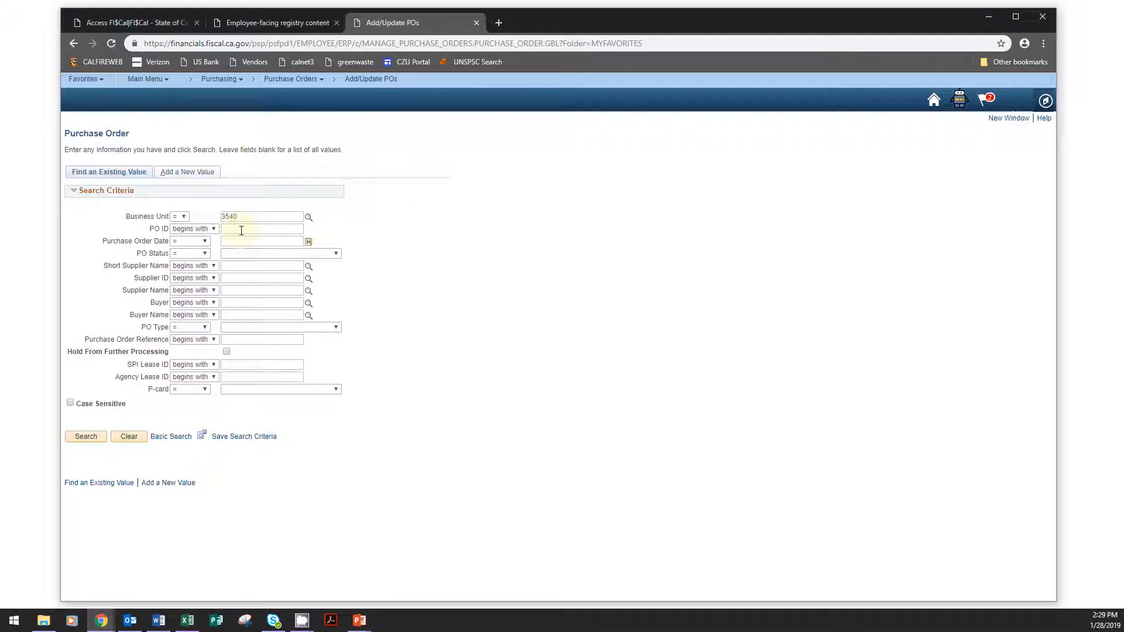
pyautogui.hotkey('ctrl', 'v')
pyautogui.click(87, 438)
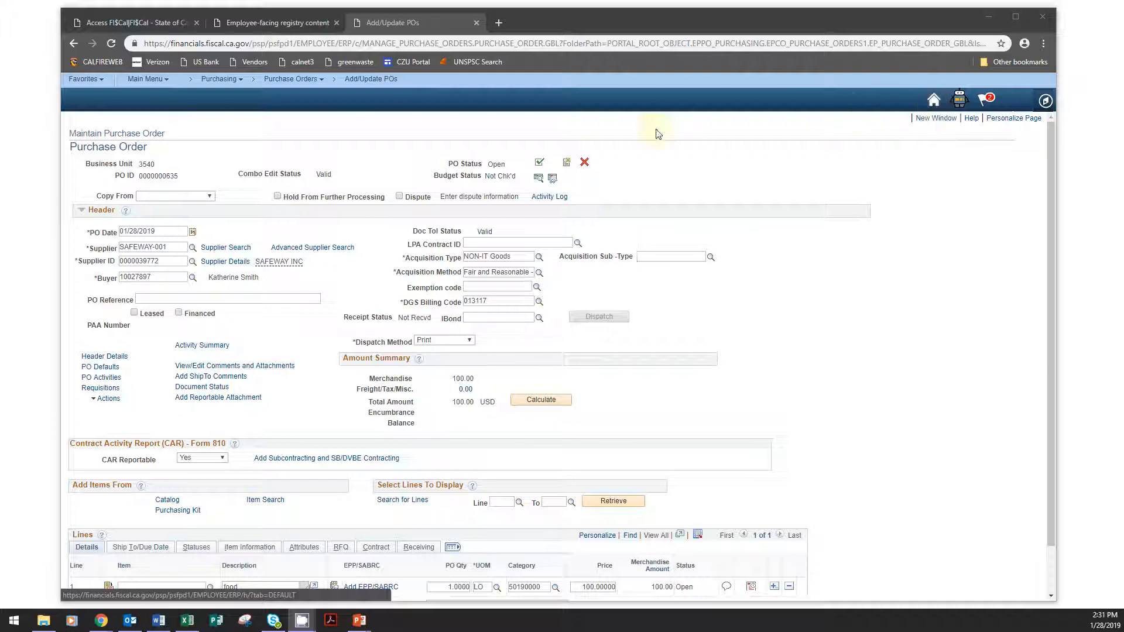
# - Cancel the open purchase order, confirm the cancellation and return to the purchase order search
pyautogui.click(585, 165)
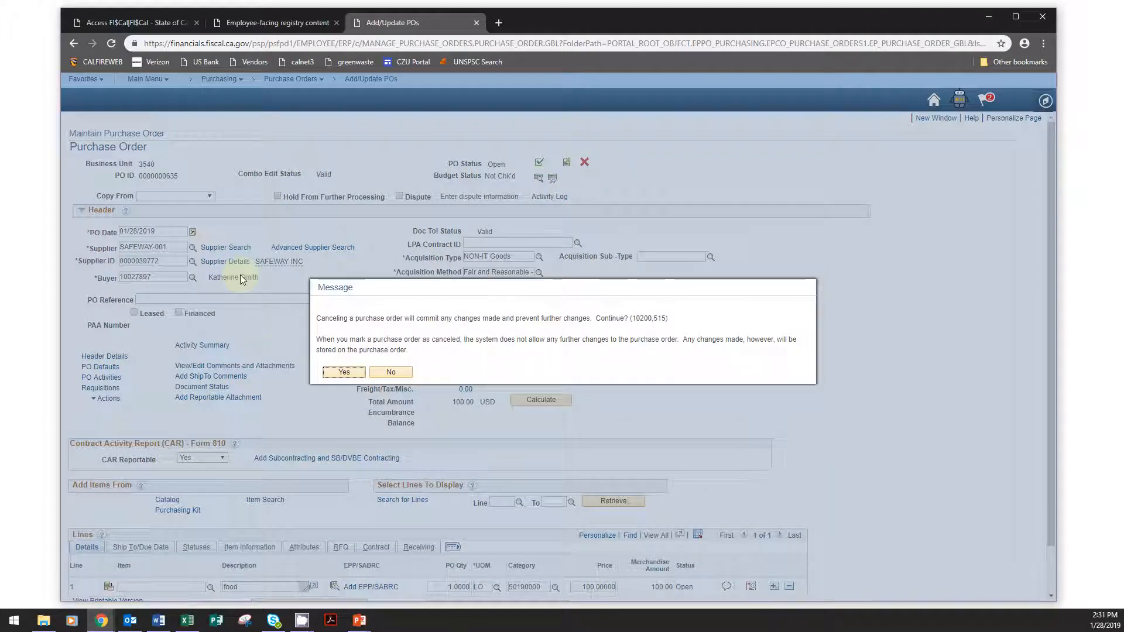
pyautogui.click(344, 372)
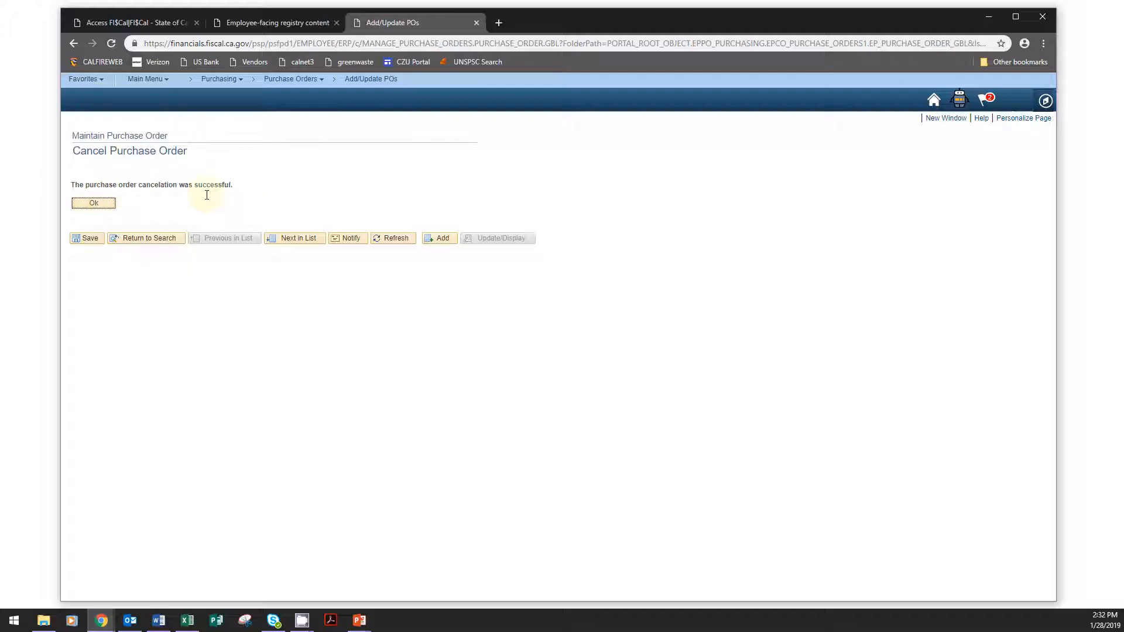
pyautogui.click(110, 205)
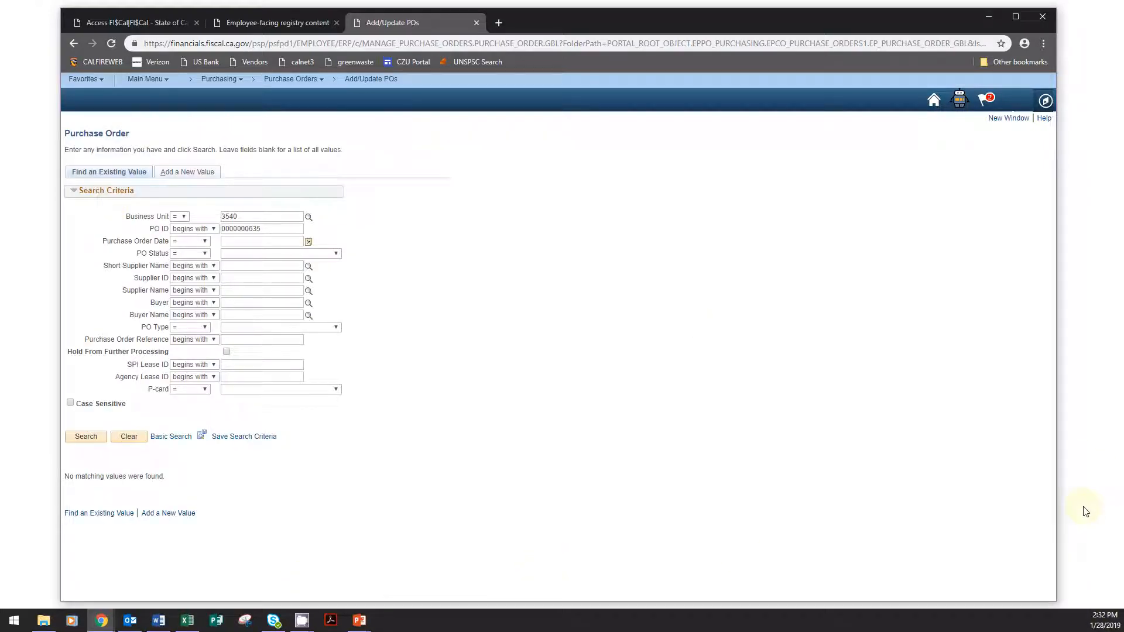
pyautogui.click(1097, 160)
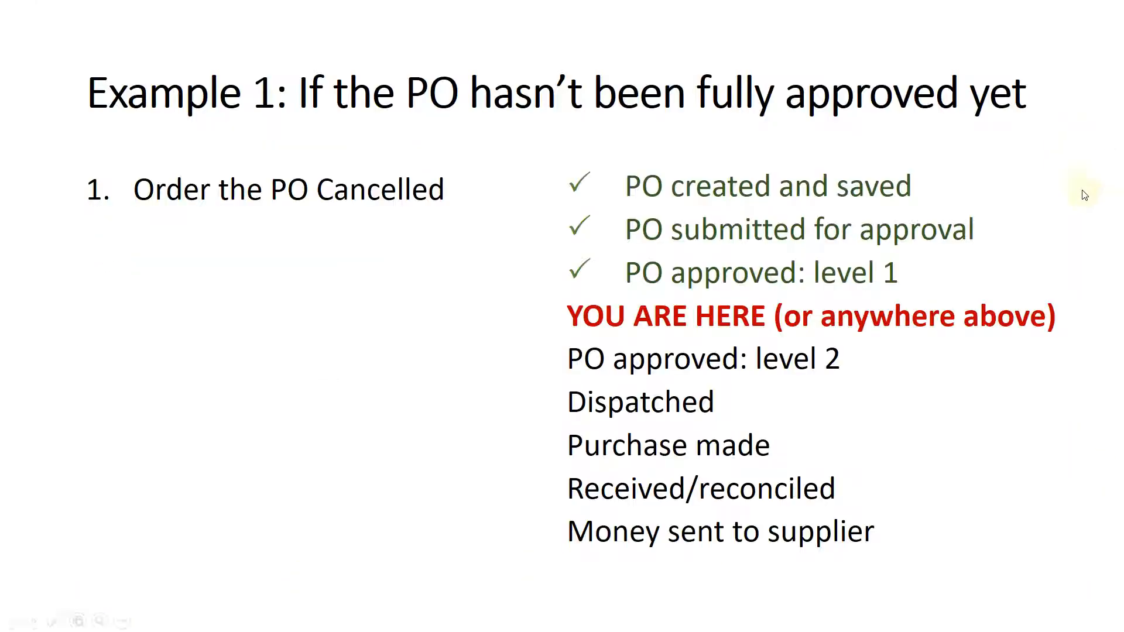
pyautogui.click(1081, 144)
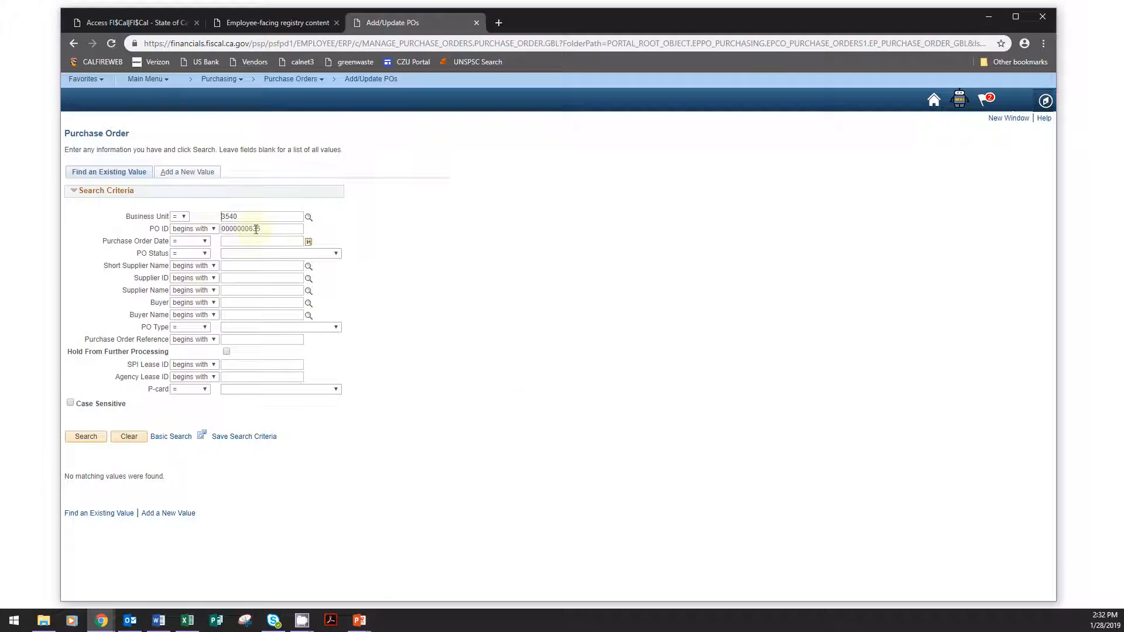
# - Replace the PO ID in the search criteria with the dispatched order's ID and open that purchase order
pyautogui.moveTo(260, 227); pyautogui.dragTo(212, 230)
pyautogui.press('BackSpace')
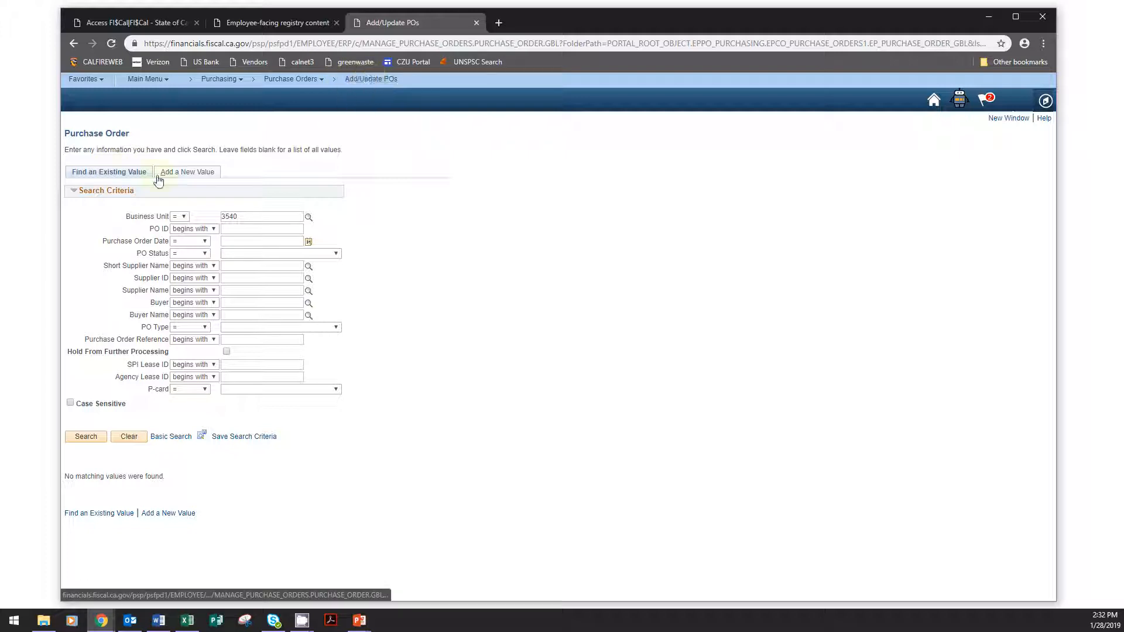
pyautogui.click(242, 229)
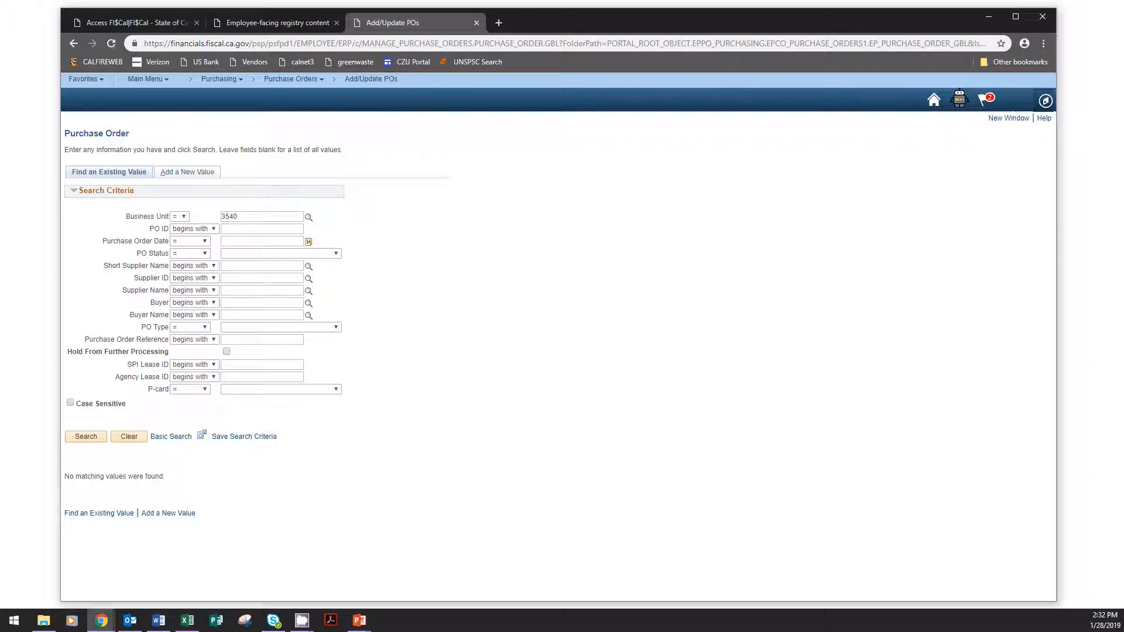
pyautogui.hotkey('alt', 'Tab')
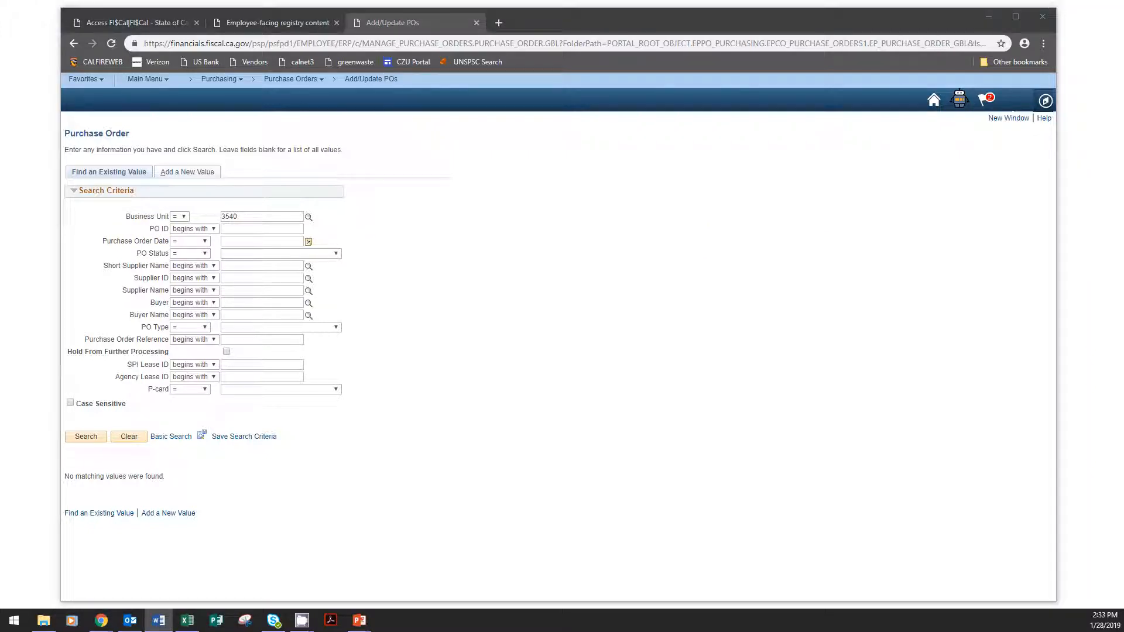
pyautogui.click(286, 229)
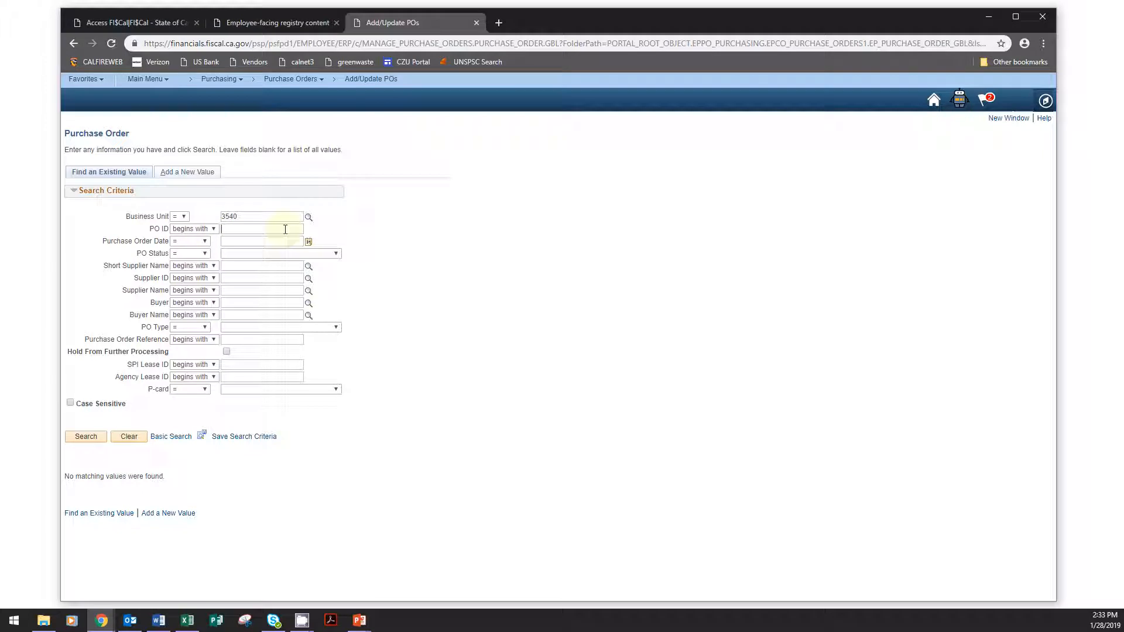
pyautogui.hotkey('ctrl', 'v')
pyautogui.click(86, 437)
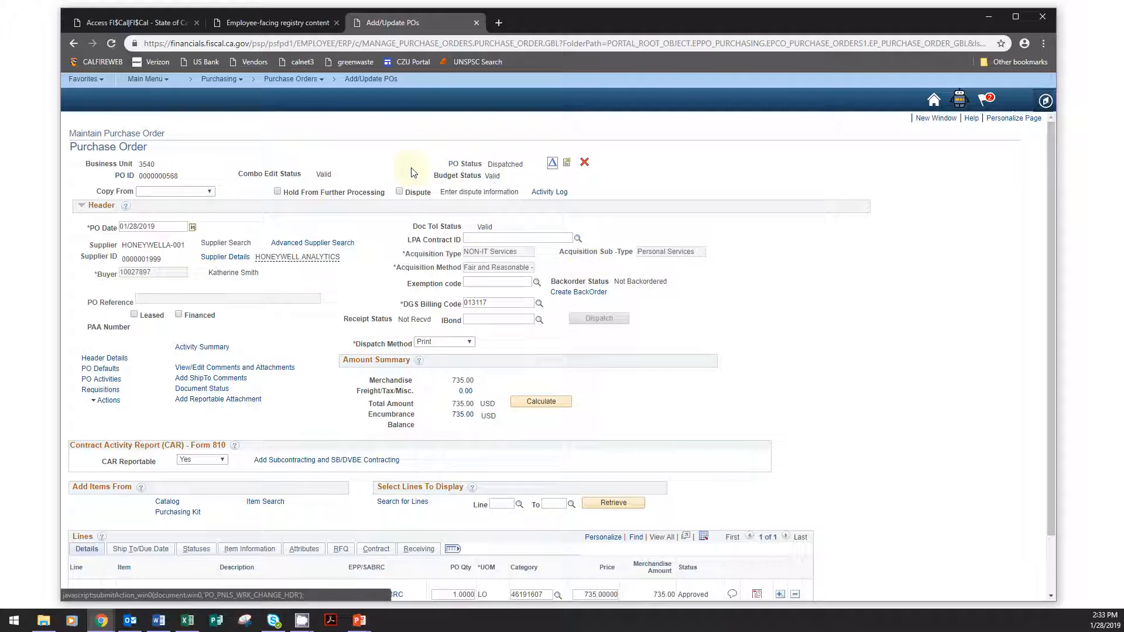
# - Check the PO status, cancel the dispatched purchase order with confirmation, and run its budget check
pyautogui.doubleClick(497, 165)
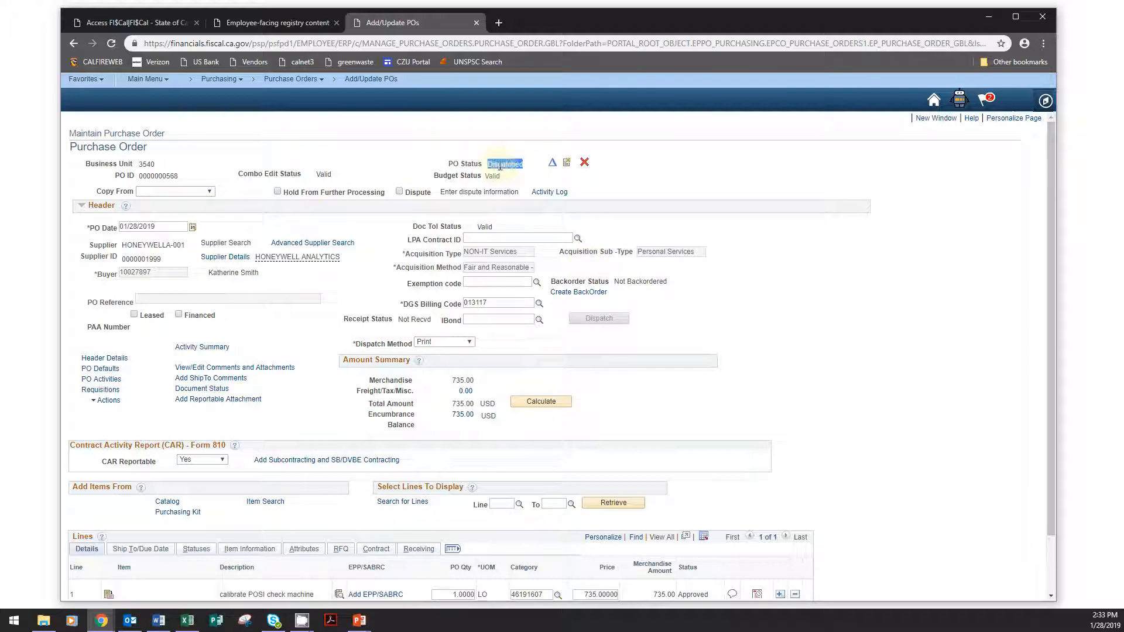
pyautogui.click(1006, 379)
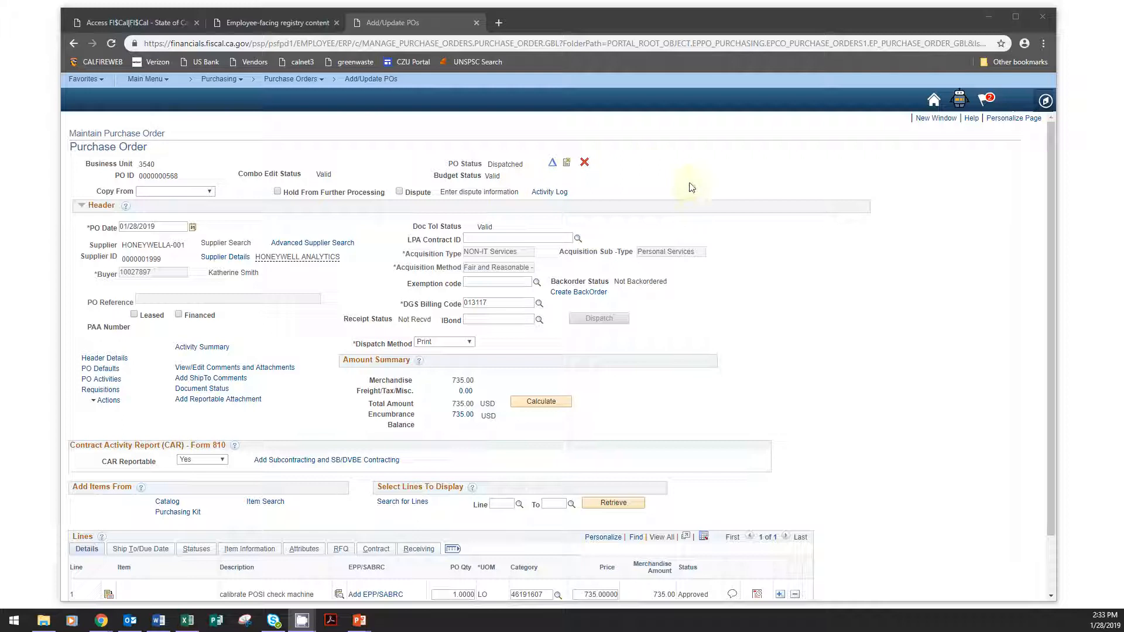
pyautogui.click(585, 164)
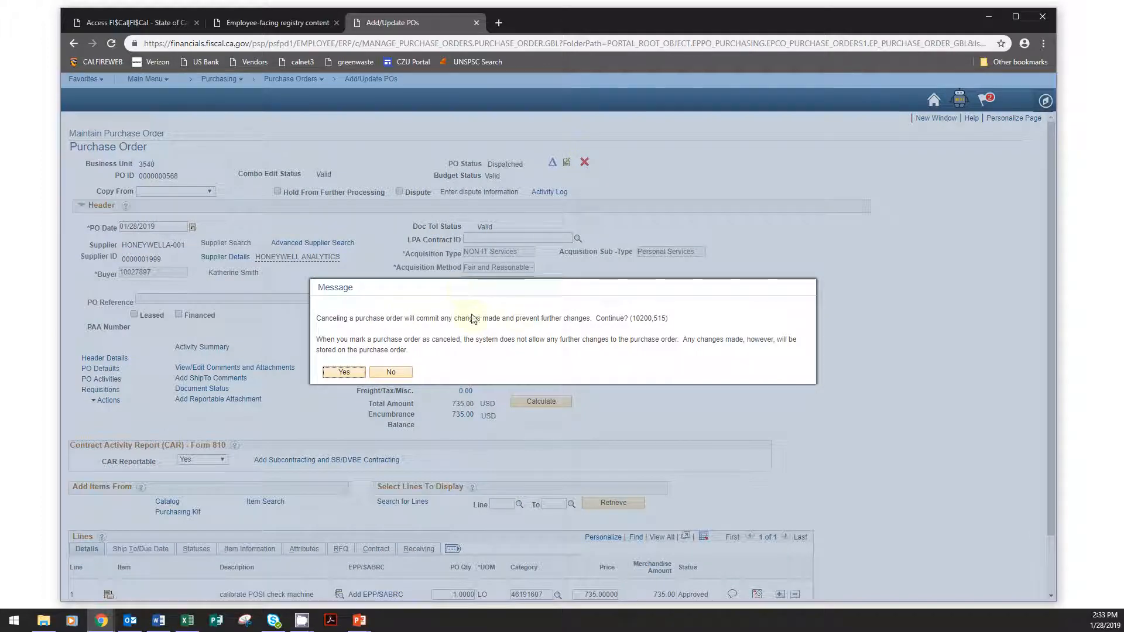
pyautogui.click(343, 373)
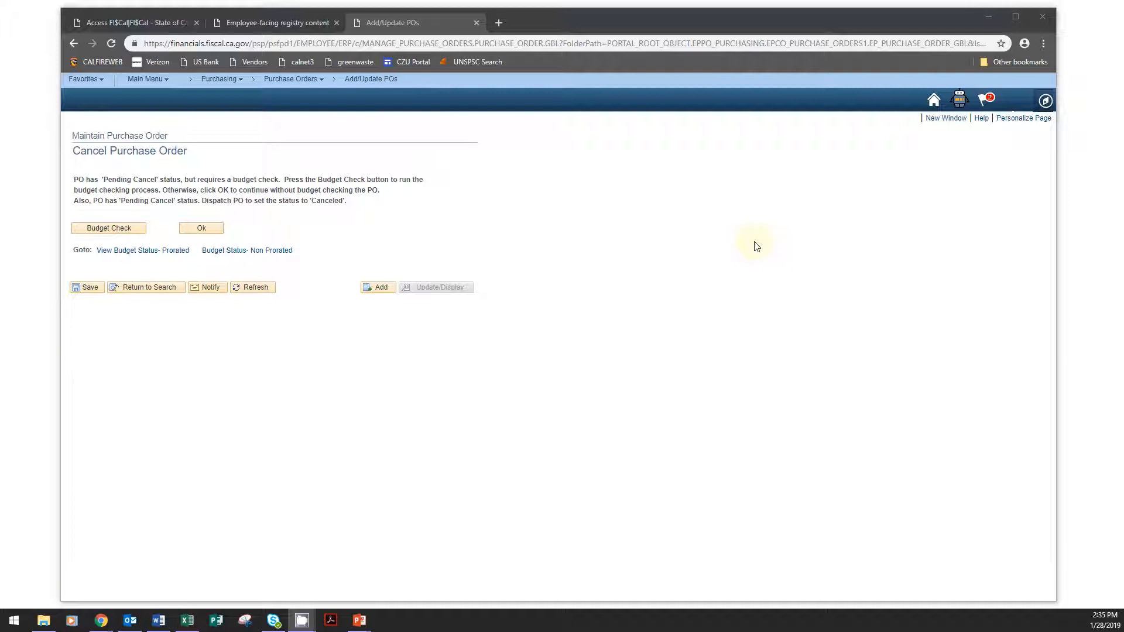
pyautogui.click(108, 228)
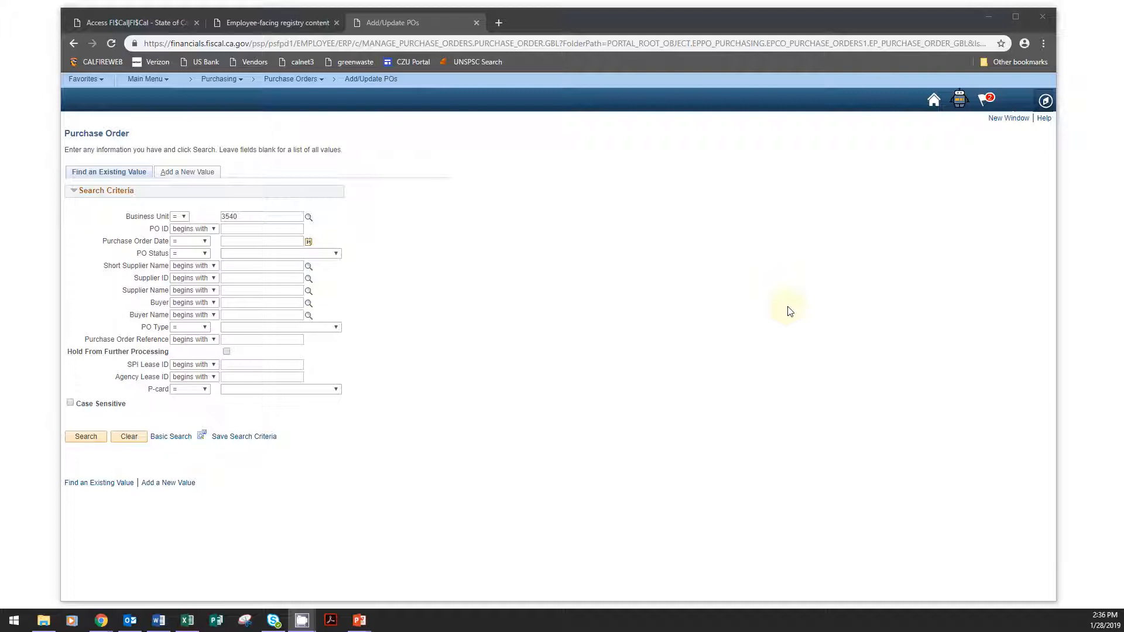
# - Sort the main menu alphabetically and open the Dispatch POs page for purchase orders
pyautogui.click(136, 81)
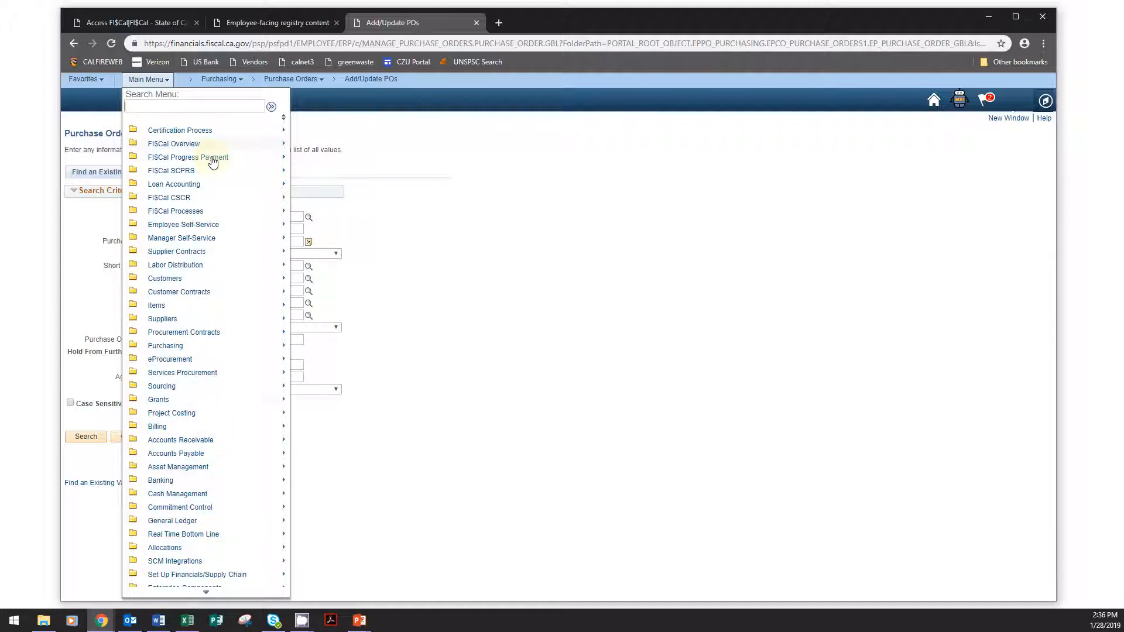
pyautogui.click(284, 116)
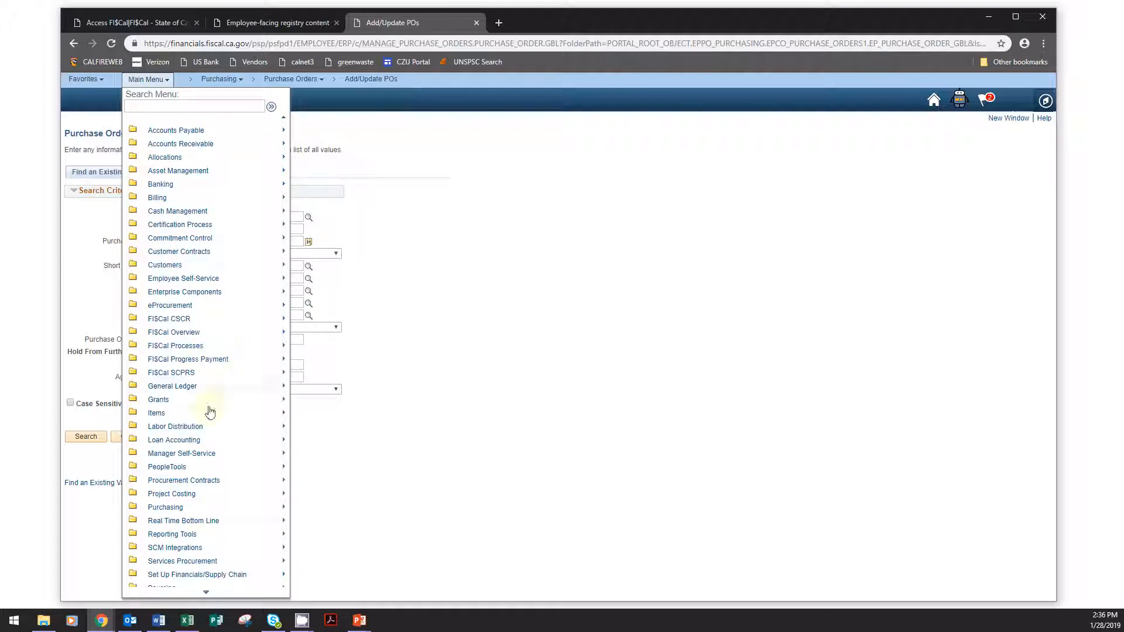
pyautogui.moveTo(183, 511)
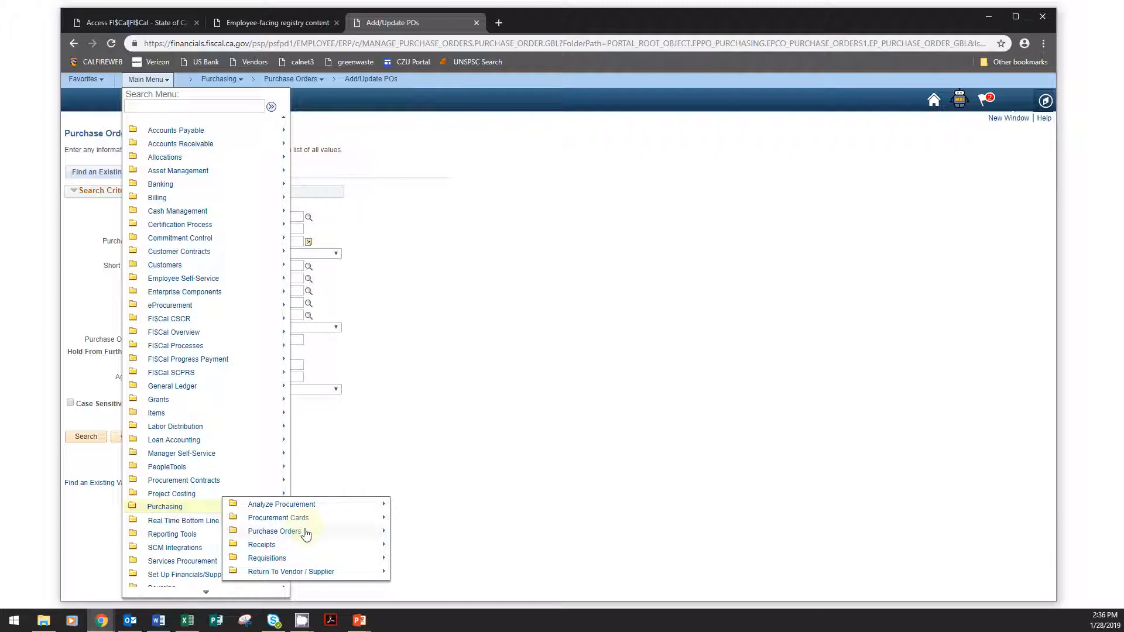
pyautogui.moveTo(305, 534)
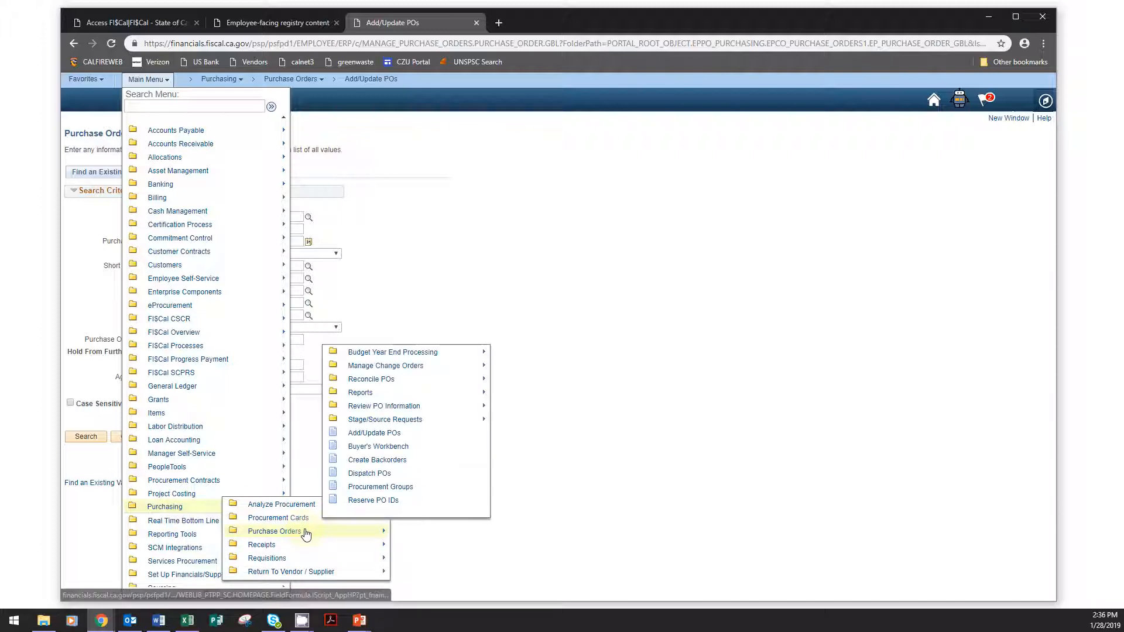
pyautogui.click(361, 477)
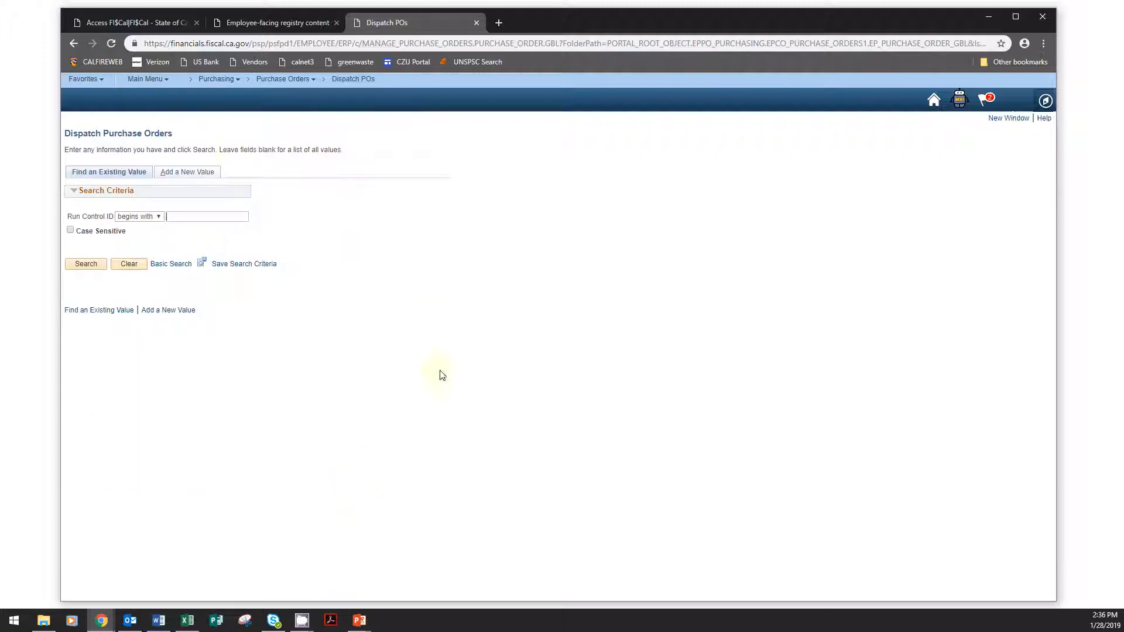
# - Add a new dispatch run control with the ID DispatchPO
pyautogui.click(209, 174)
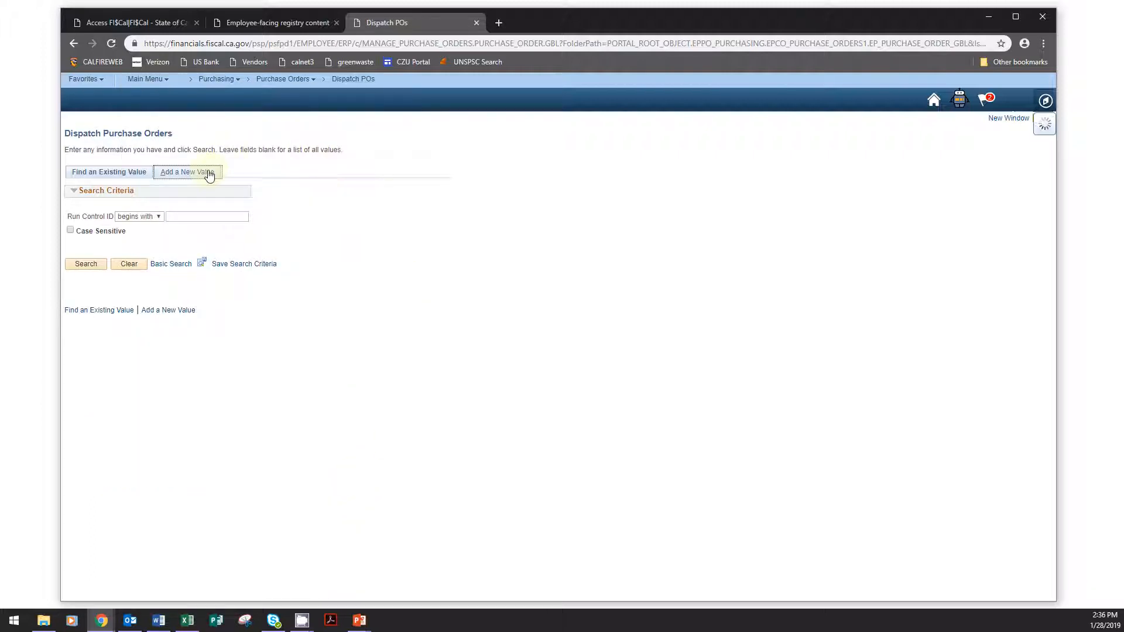
pyautogui.click(181, 195)
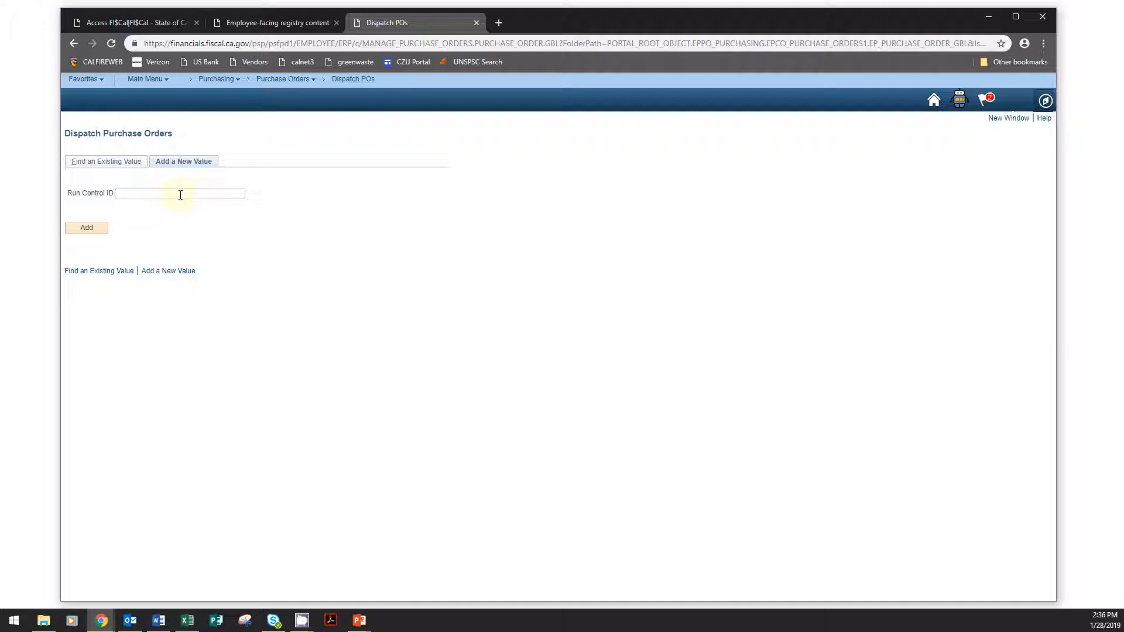
pyautogui.write('DispatchPO')
pyautogui.click(85, 231)
pyautogui.click(83, 230)
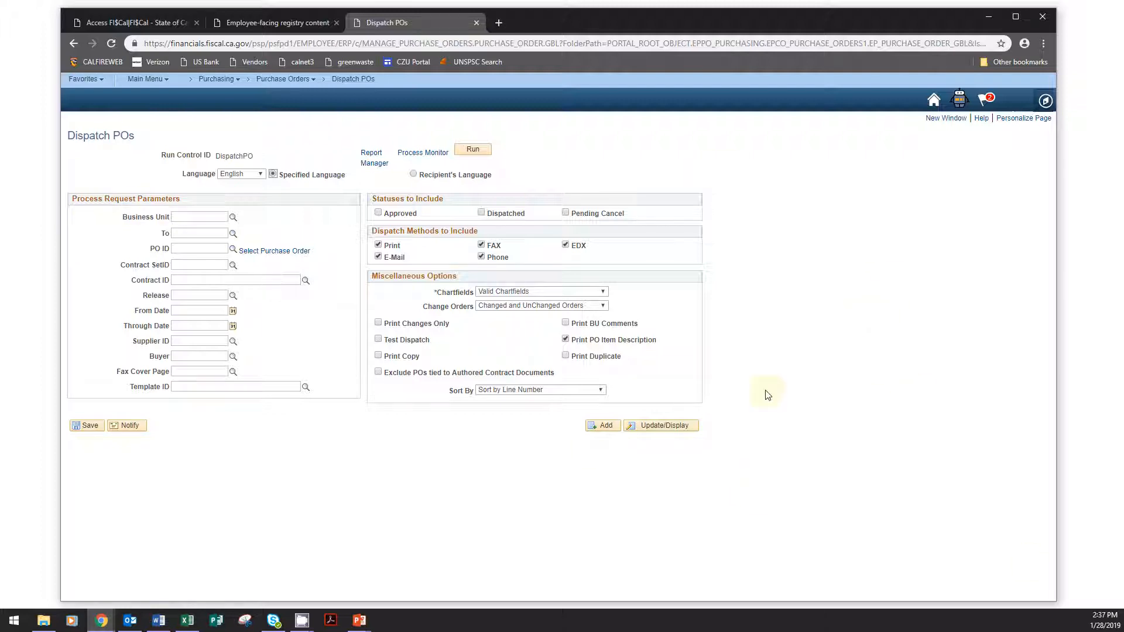
# - Set the dispatch request's business unit to 3540, enter the cancelled order's PO ID, and save the run control
pyautogui.click(187, 217)
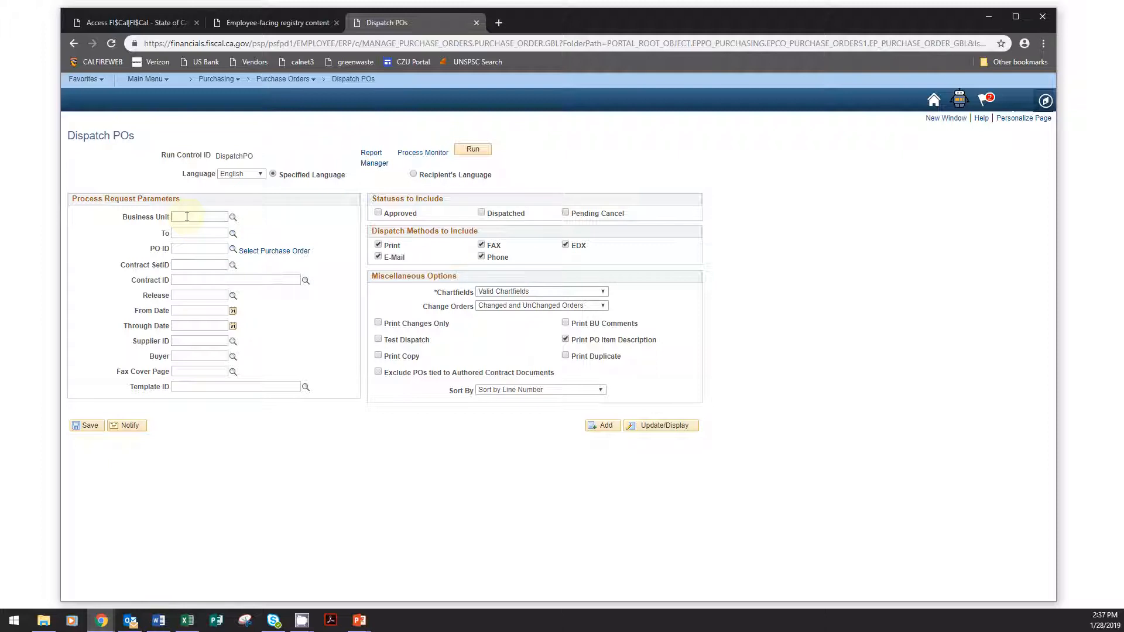
pyautogui.write('3540')
pyautogui.click(183, 249)
pyautogui.hotkey('ctrl', 'v')
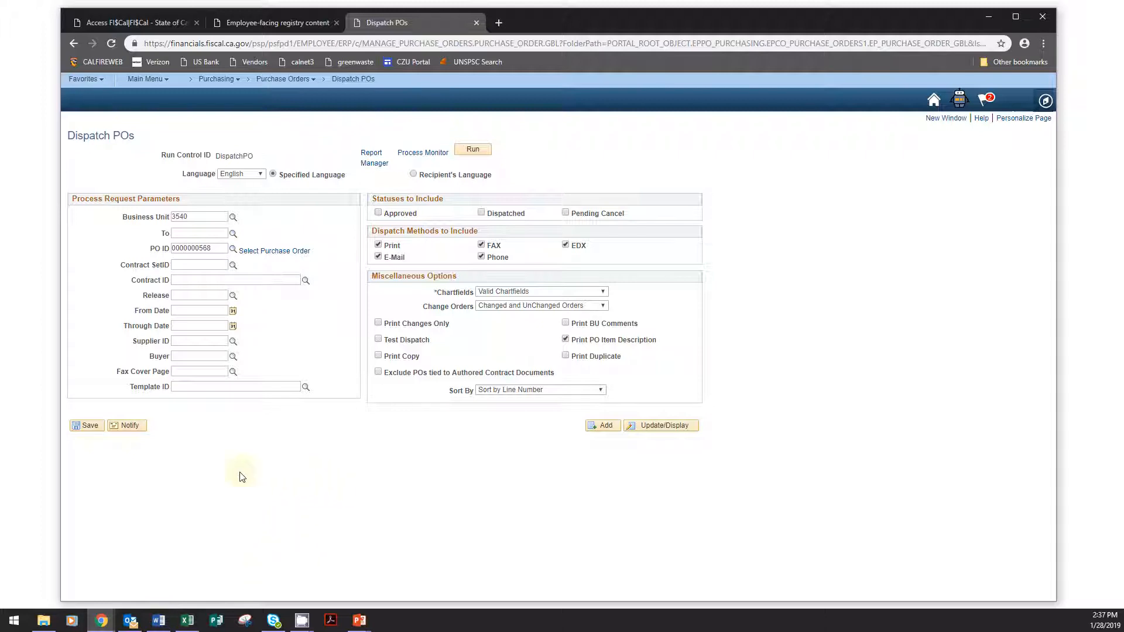
pyautogui.click(90, 427)
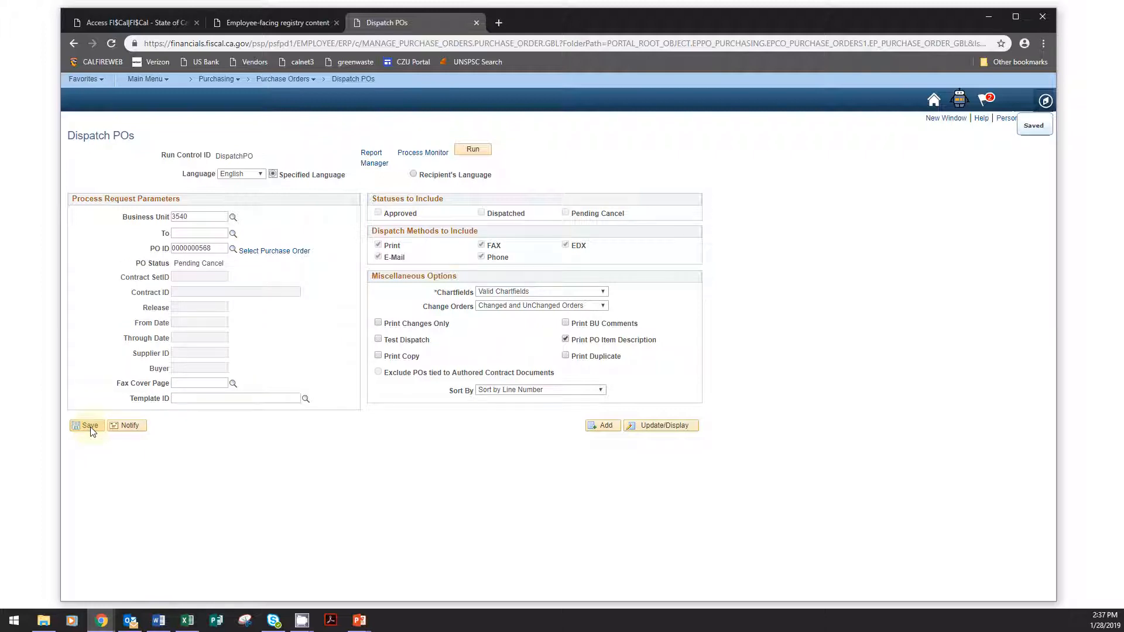
# - Run the dispatch request with the PO BI Publisher Dispatch process and locate its process instance number
pyautogui.click(473, 151)
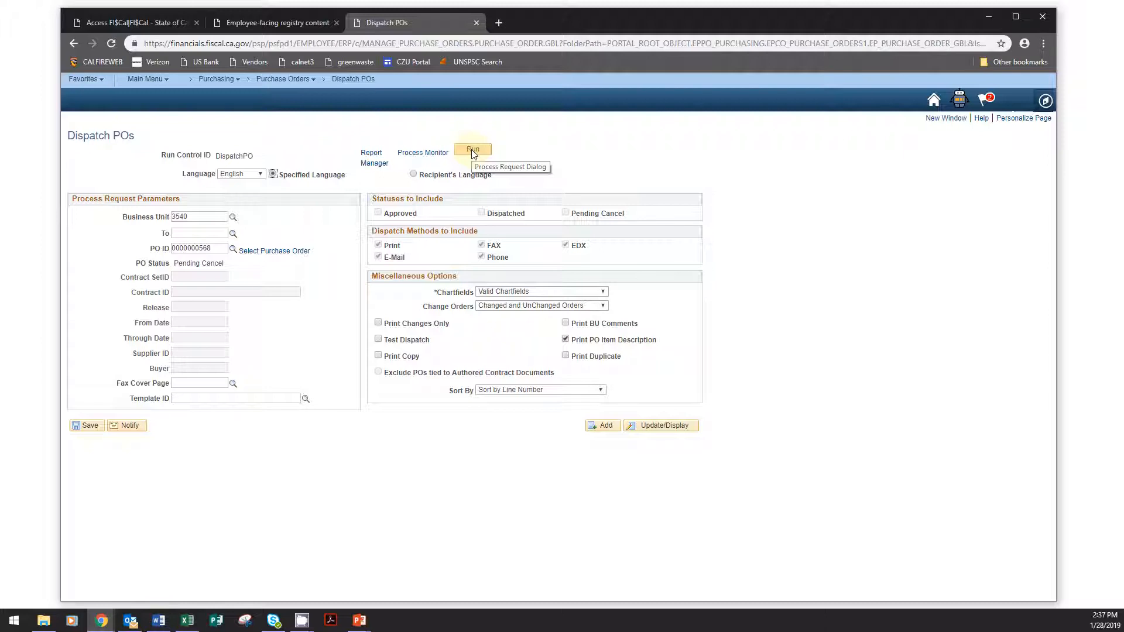
pyautogui.click(473, 151)
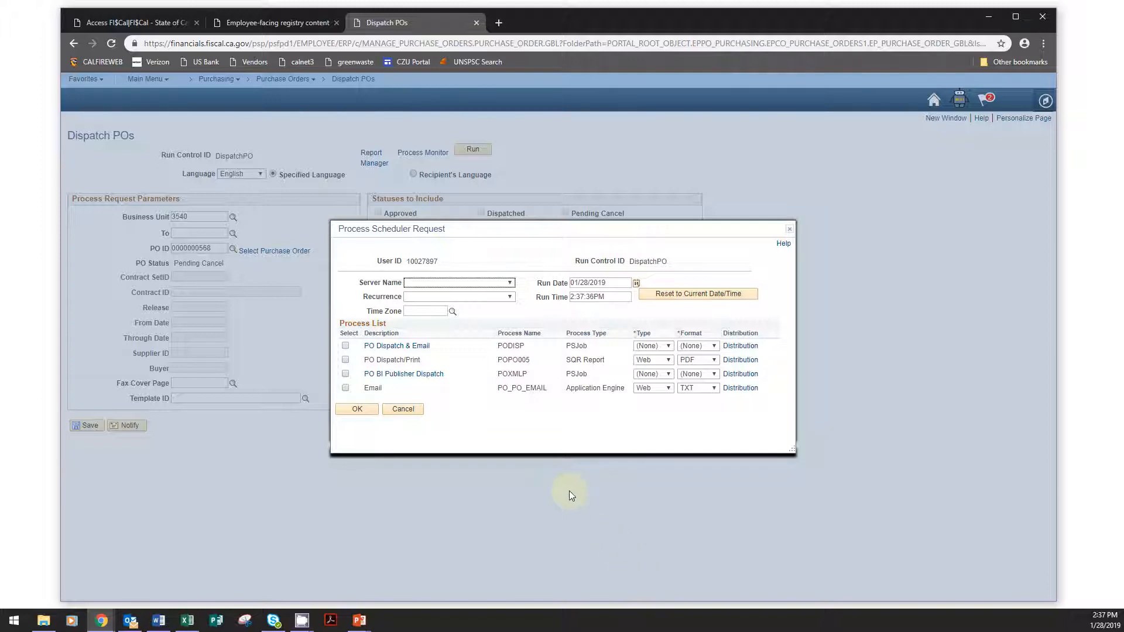
pyautogui.click(346, 374)
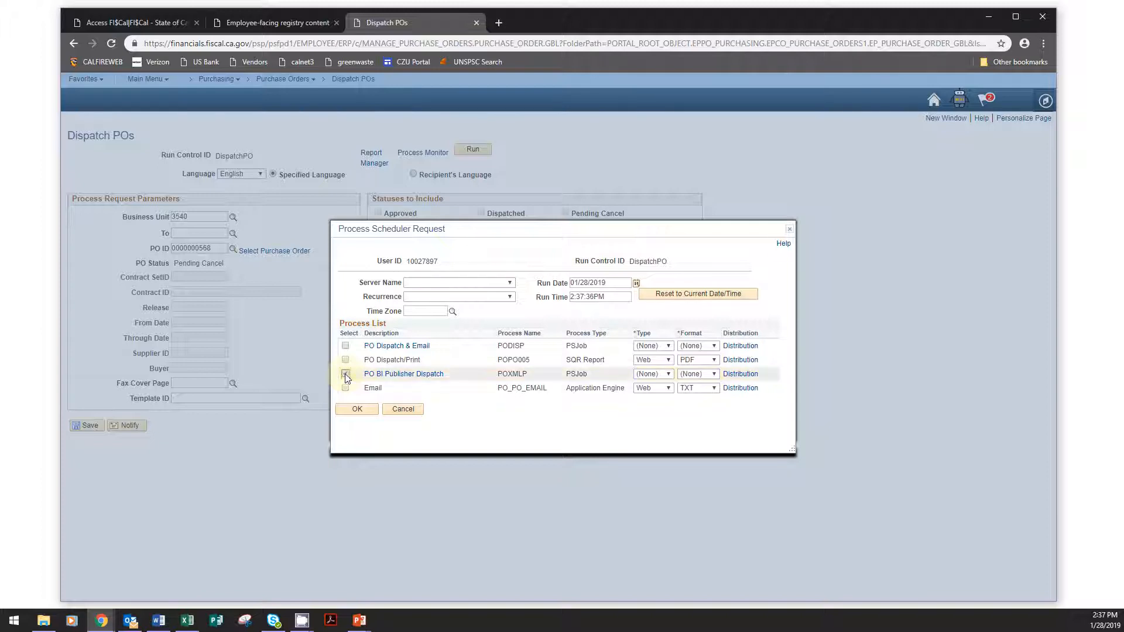
pyautogui.click(357, 410)
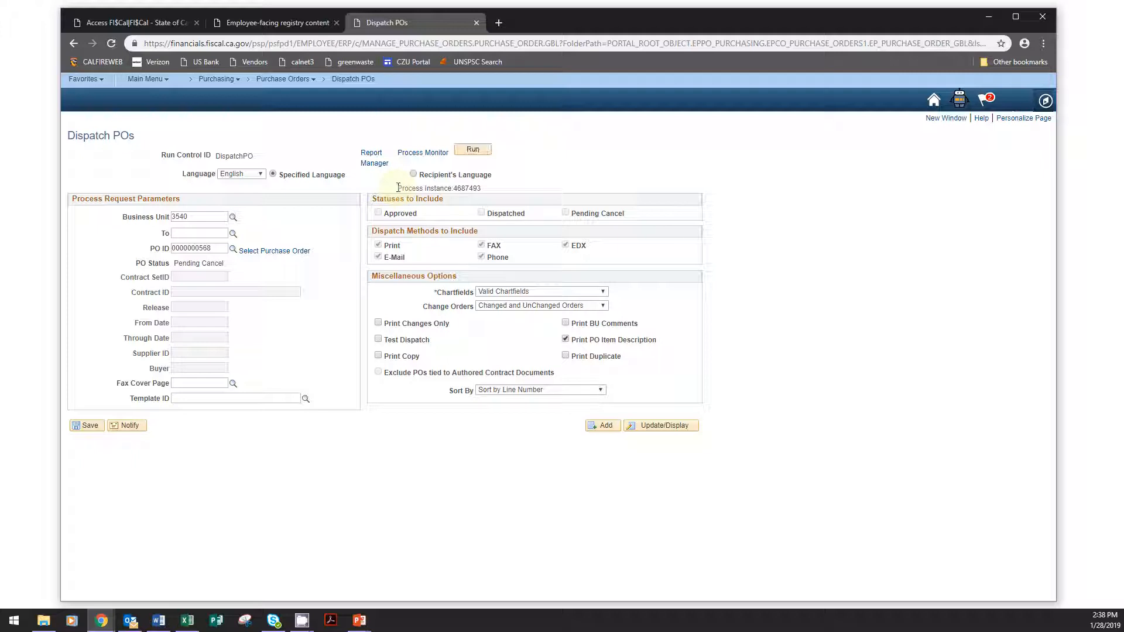
pyautogui.moveTo(398, 188); pyautogui.dragTo(482, 189)
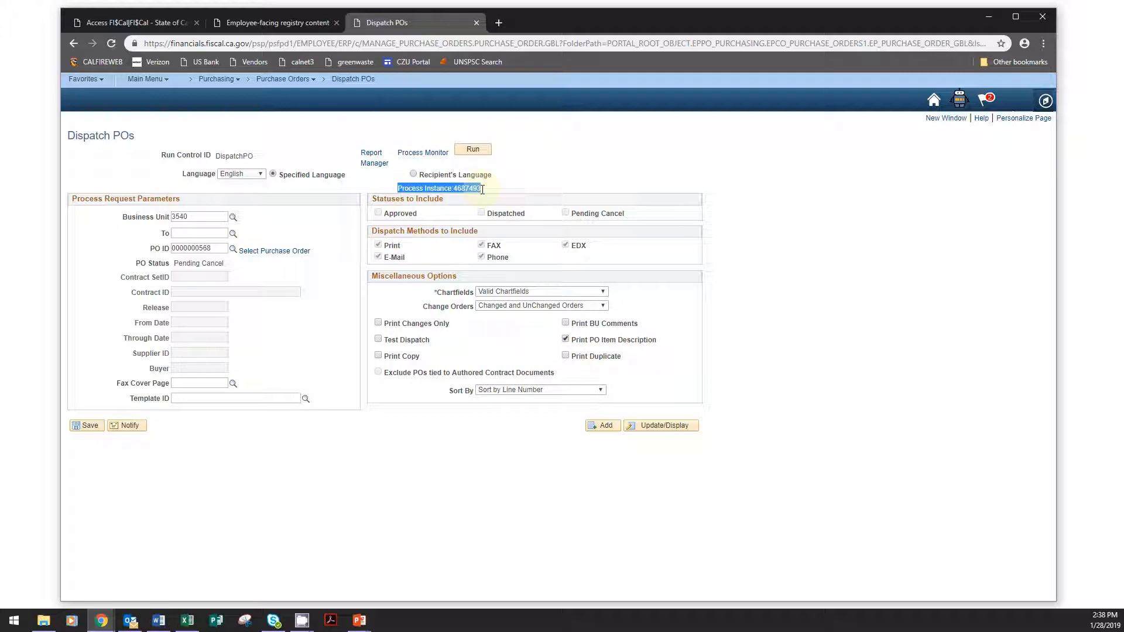
pyautogui.click(467, 198)
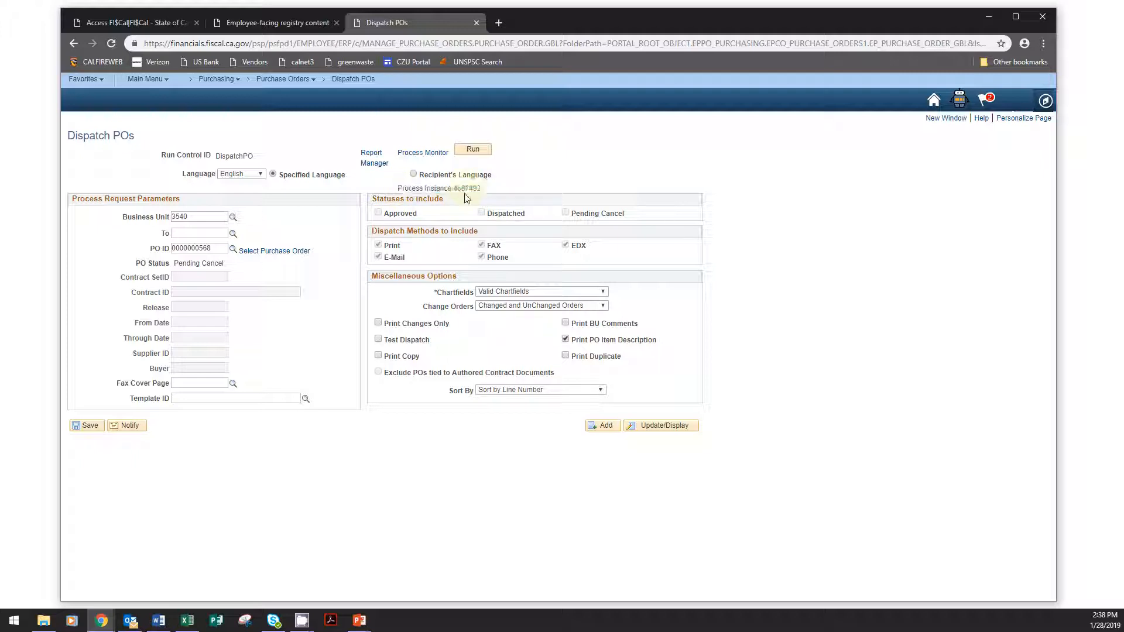
# - Check the dispatch run's status in the Process Monitor, refresh the process list, and return to the Dispatch POs page
pyautogui.doubleClick(467, 188)
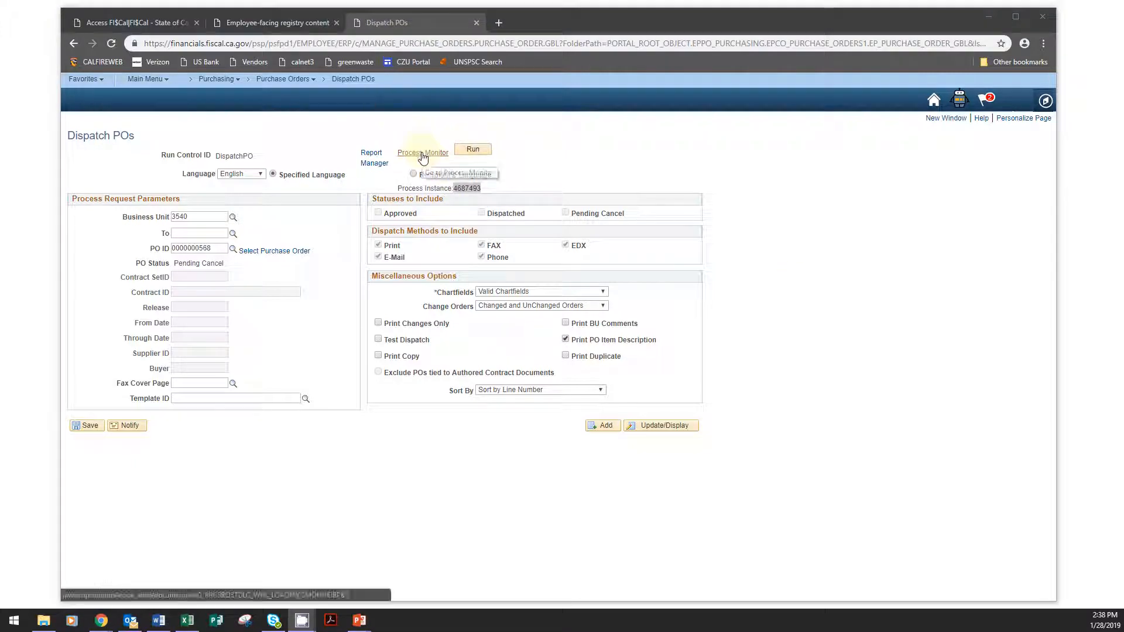
pyautogui.click(423, 154)
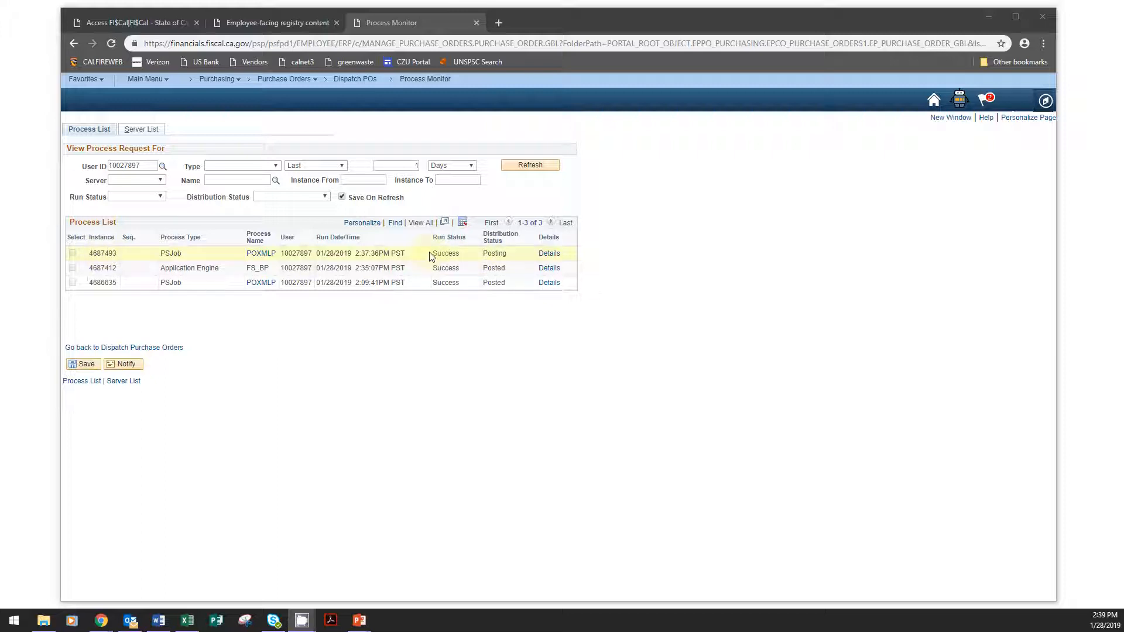
pyautogui.click(526, 165)
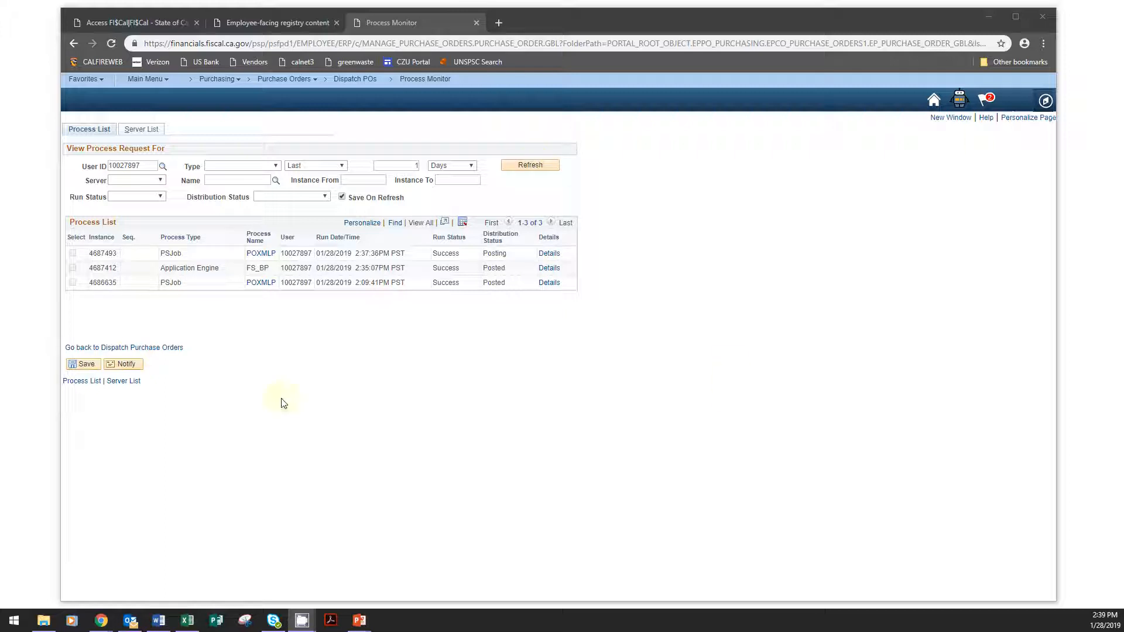
pyautogui.click(98, 350)
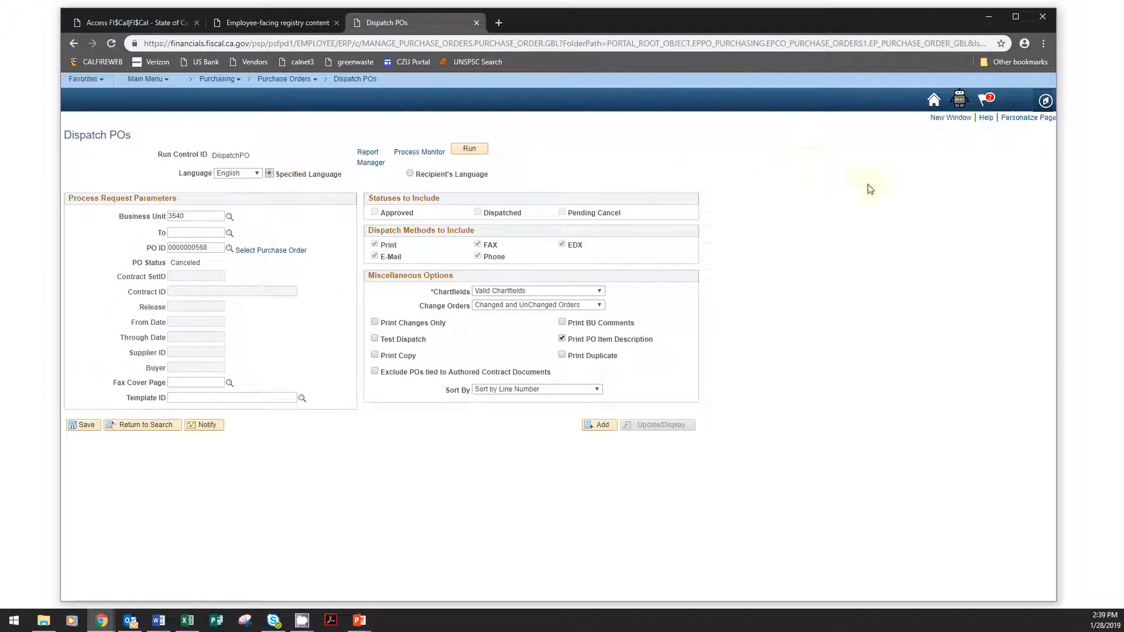
# - Open the latest PO_DISPATCH PDF from the Report Manager's administration list and check the purchase order's status on it
pyautogui.click(370, 166)
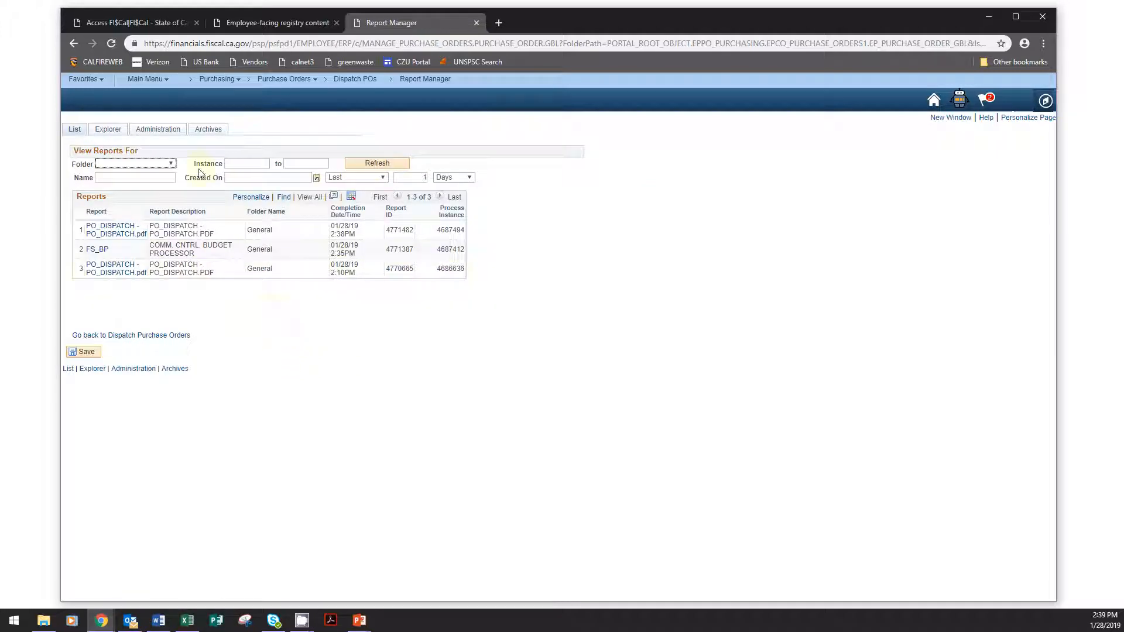
pyautogui.click(176, 136)
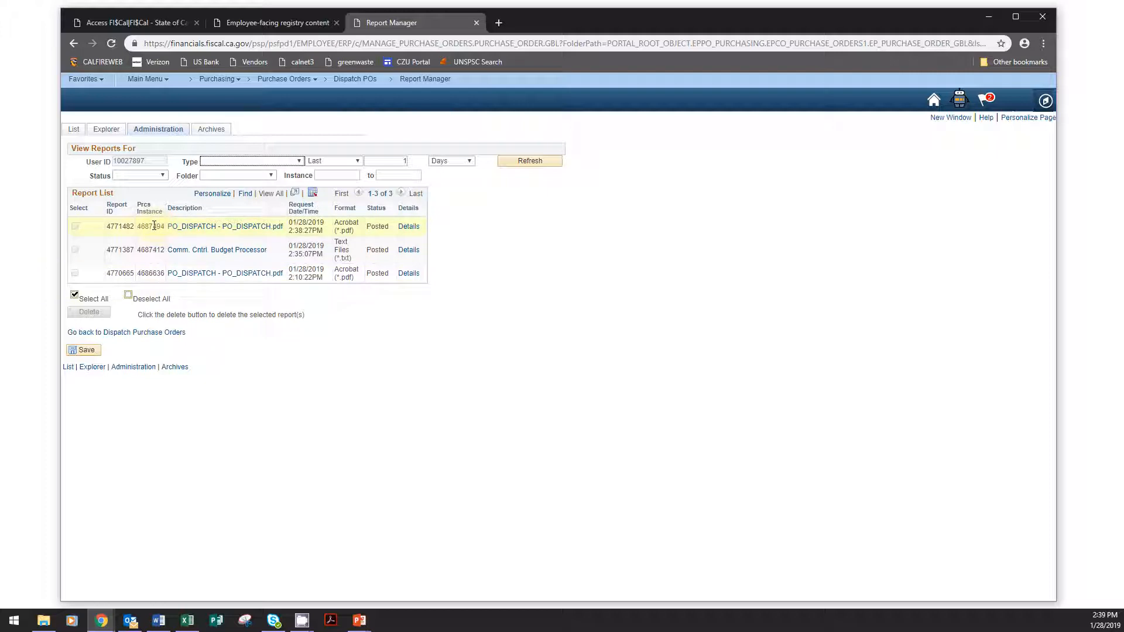
pyautogui.moveTo(152, 226); pyautogui.dragTo(165, 226)
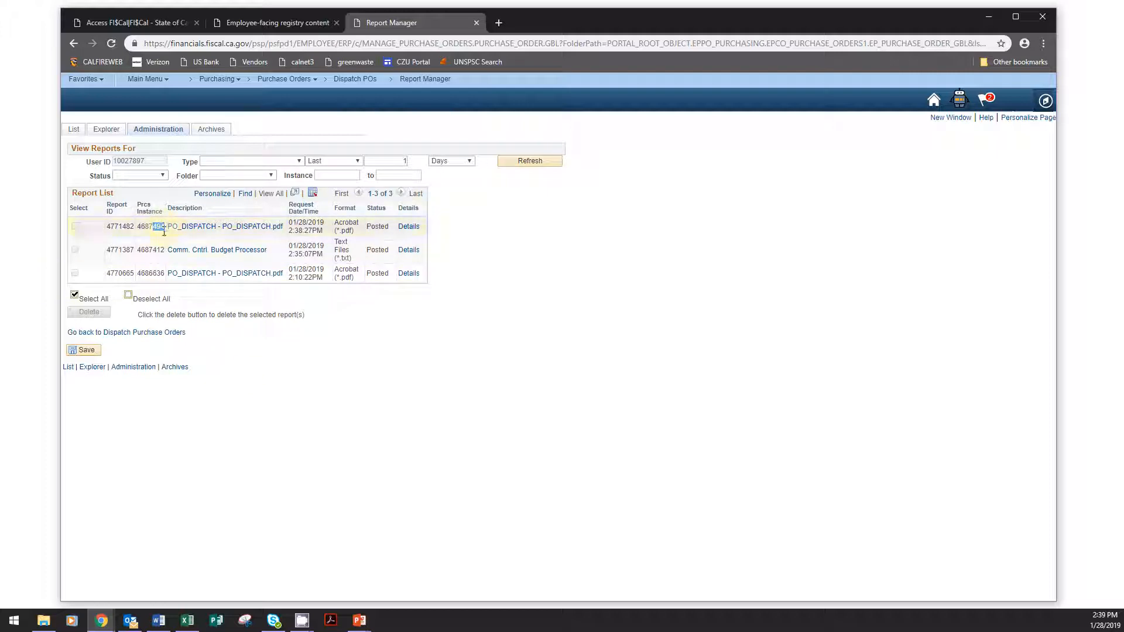
pyautogui.click(647, 251)
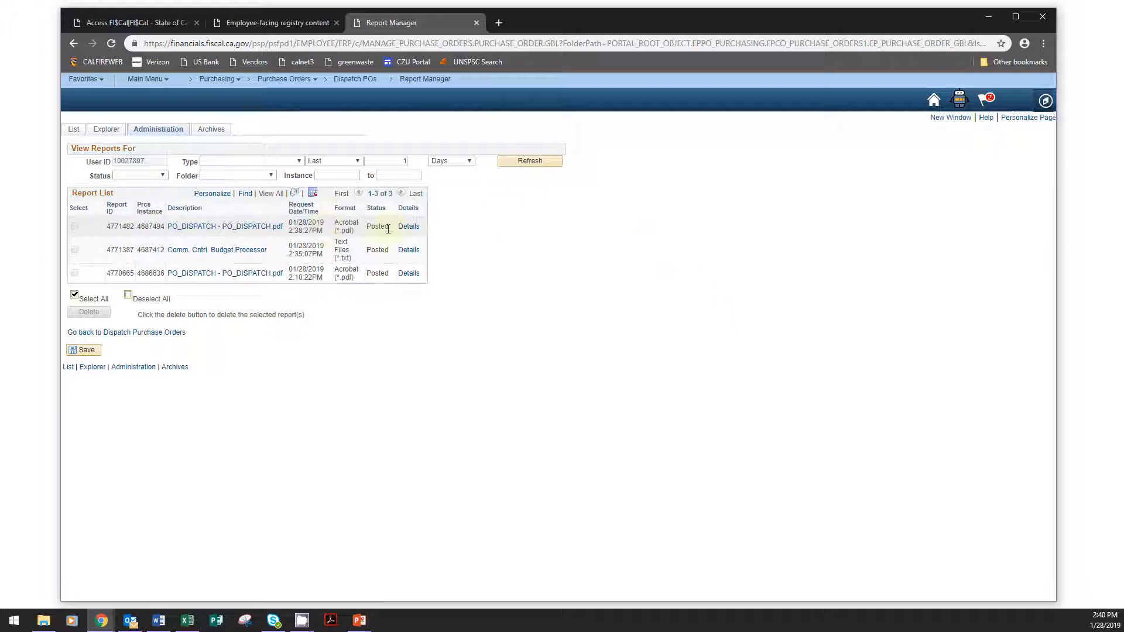
pyautogui.click(227, 228)
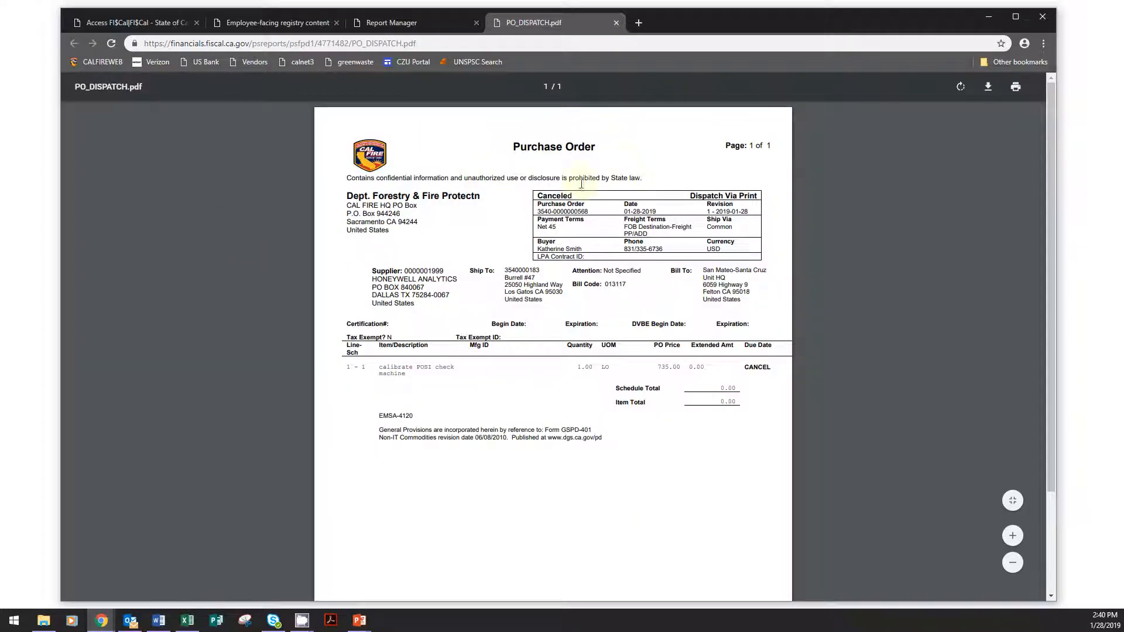
pyautogui.doubleClick(576, 196)
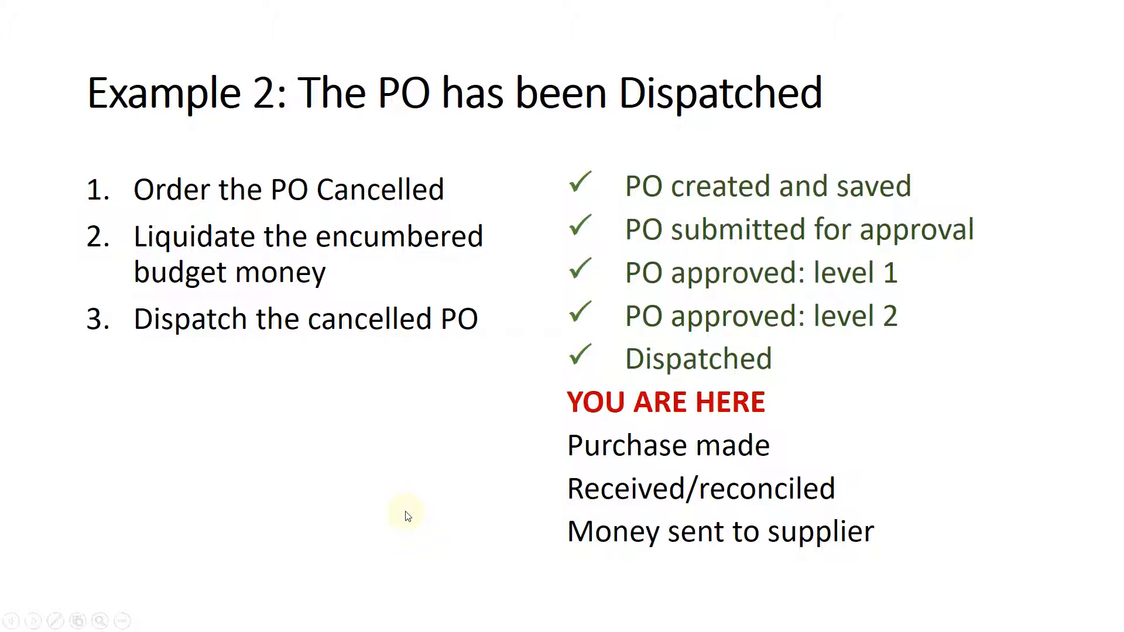
pyautogui.click(406, 513)
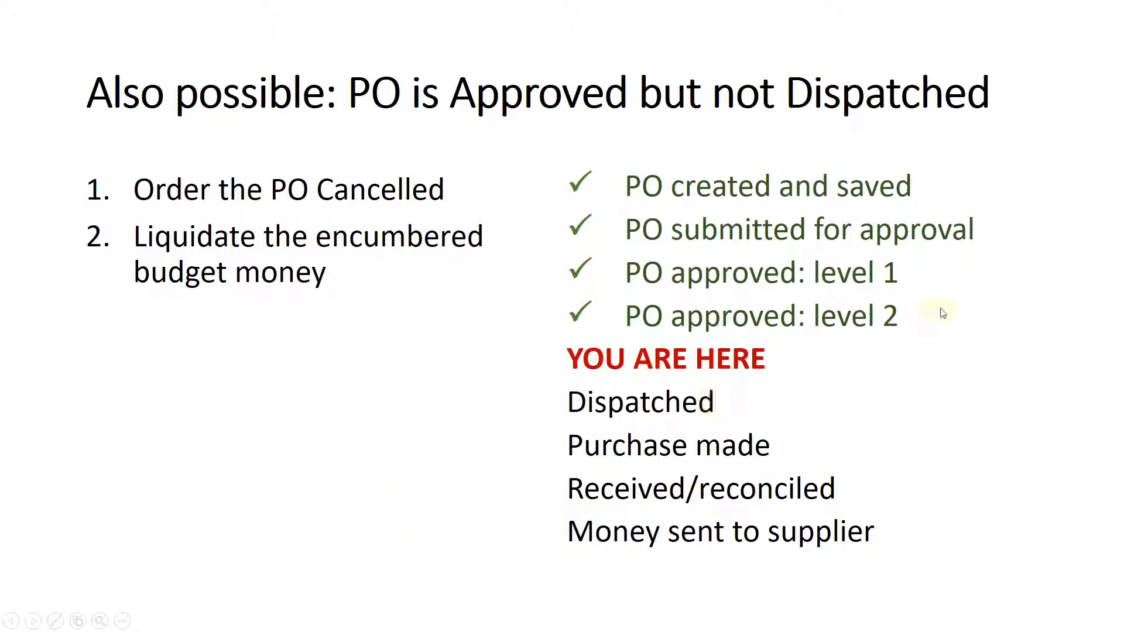